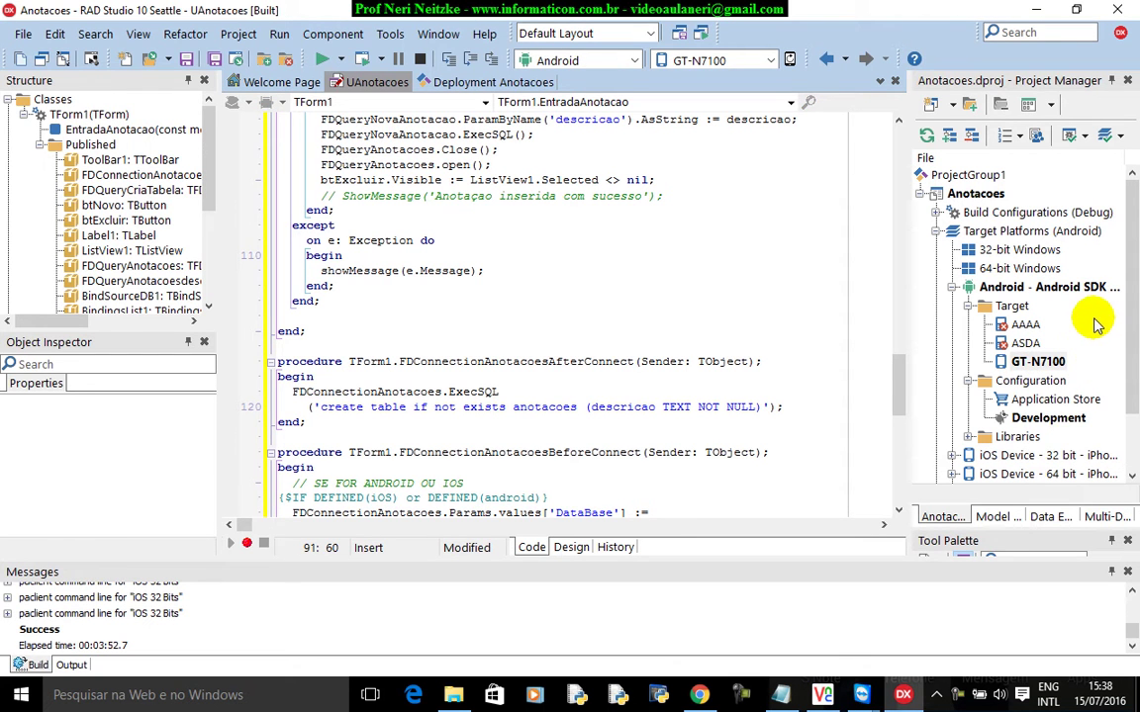
Make Application Store the active Android build configuration in the Project Manager.
click(1041, 402)
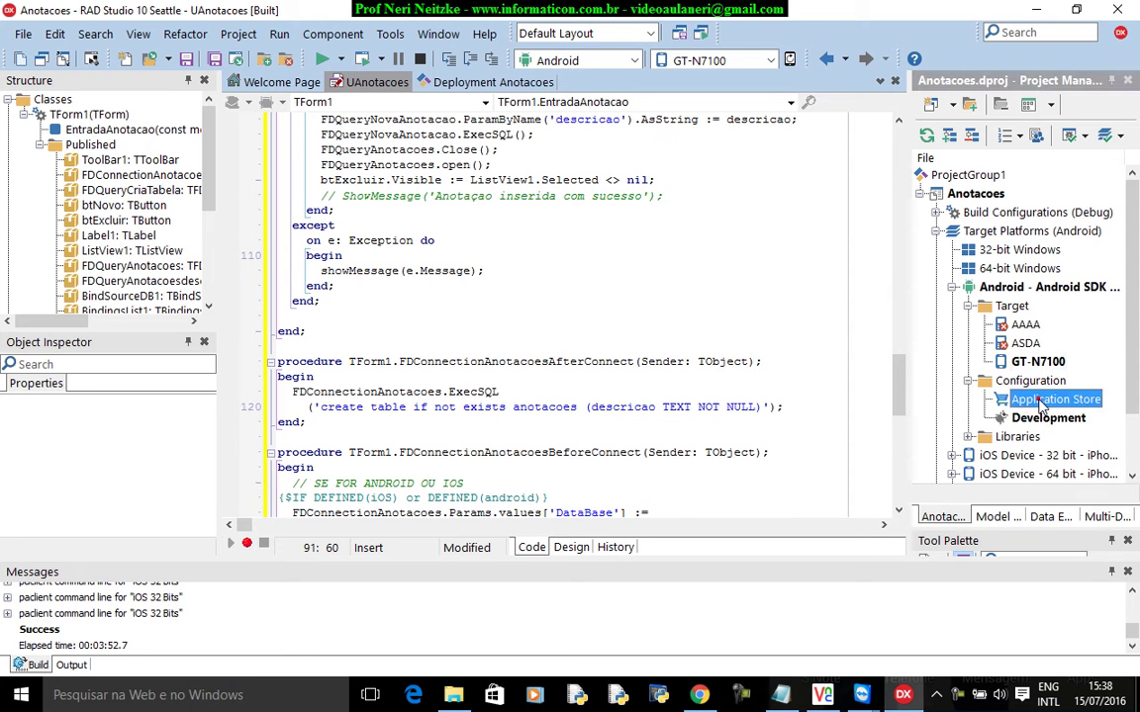
double_click(1043, 400)
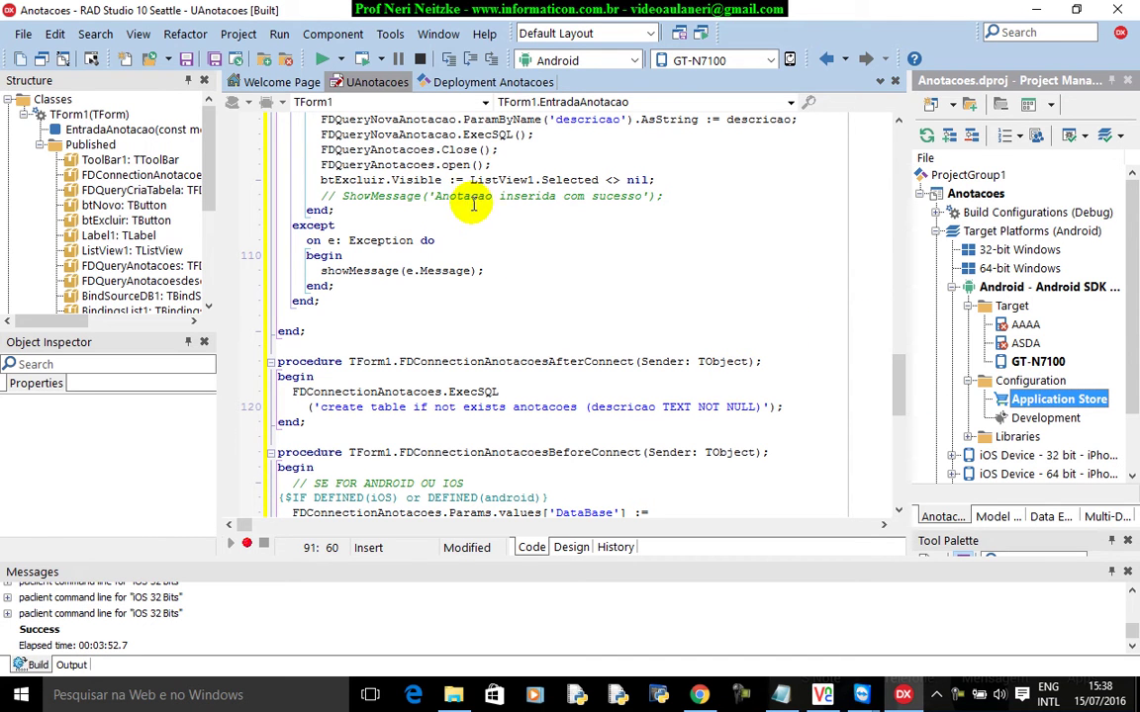
click(390, 33)
click(390, 33)
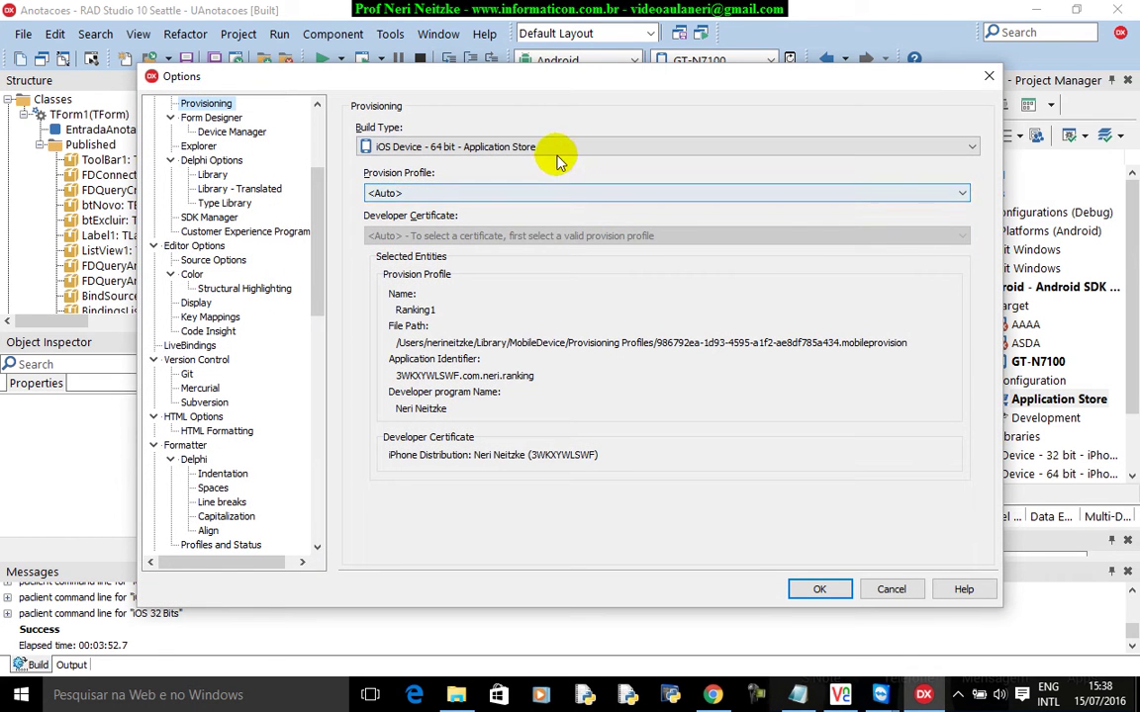
click(559, 149)
drag(966, 217, 974, 233)
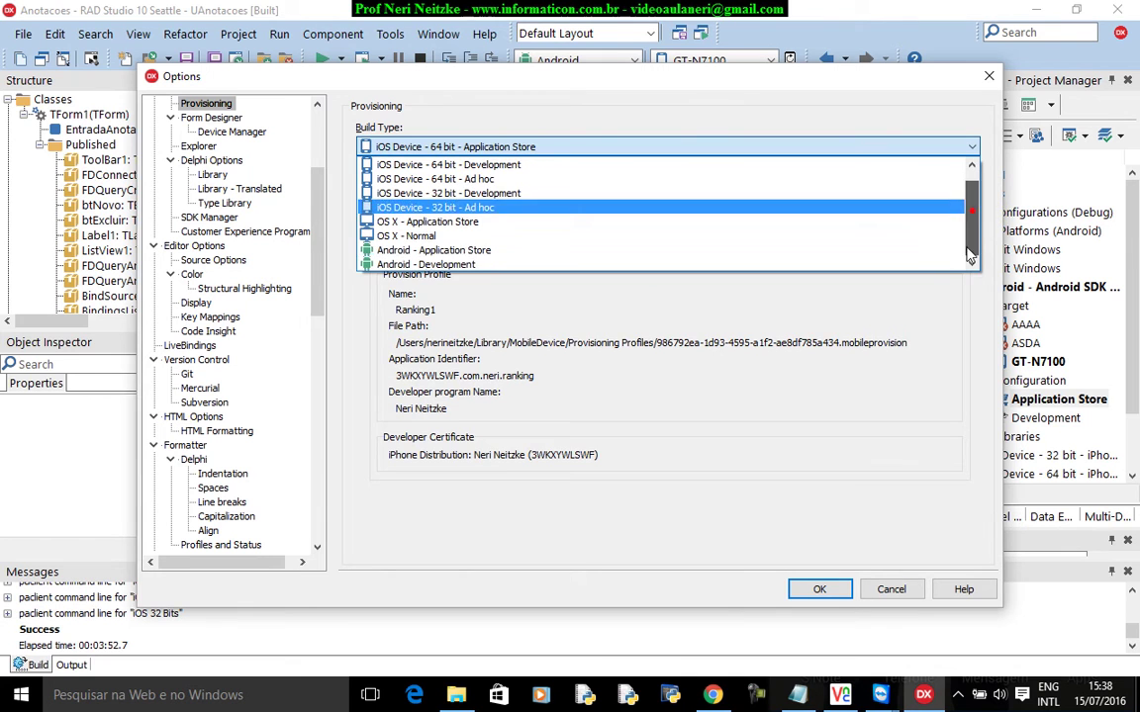
click(502, 259)
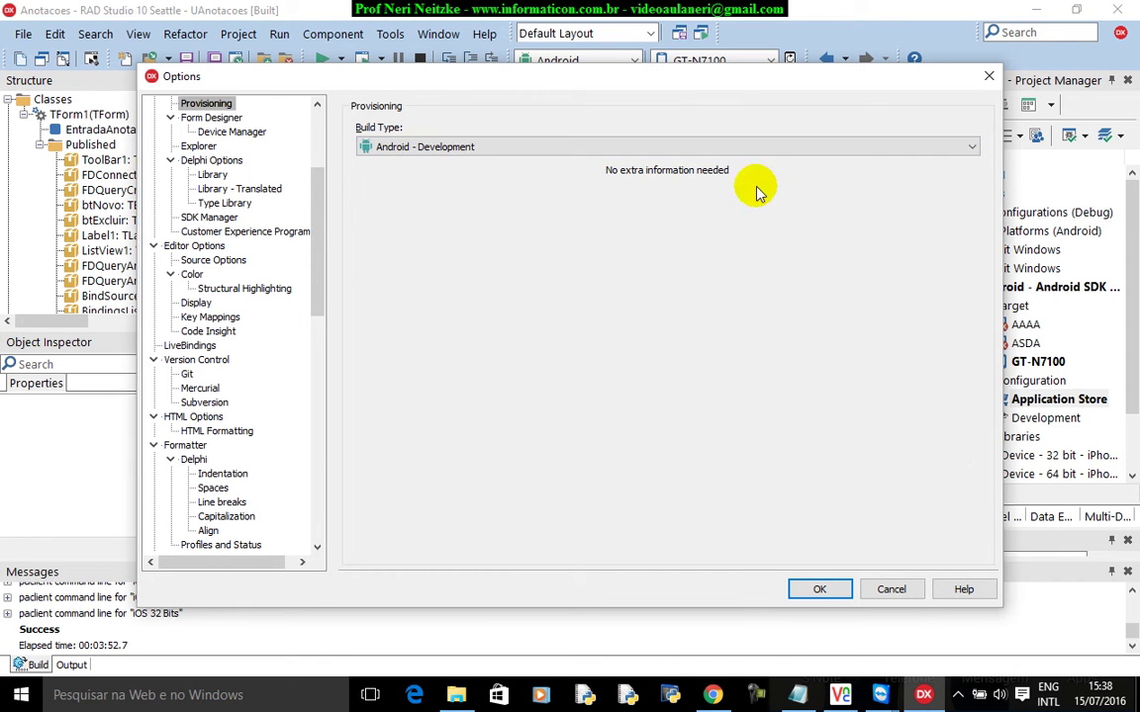
click(563, 147)
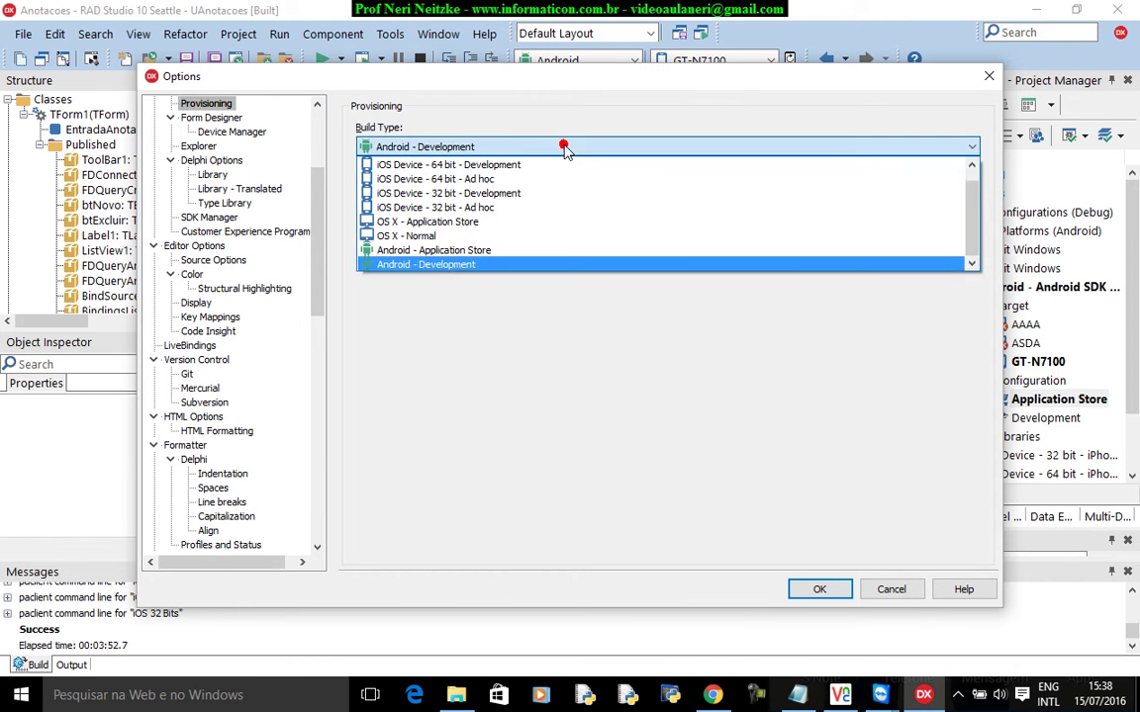
click(484, 316)
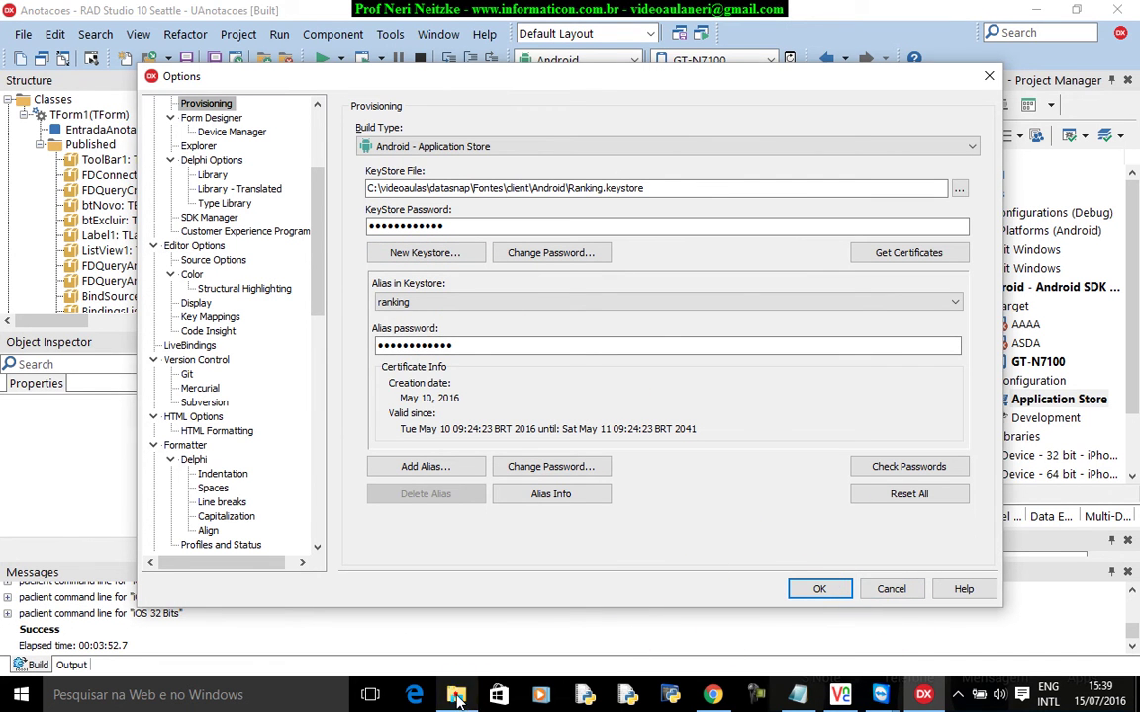
click(456, 695)
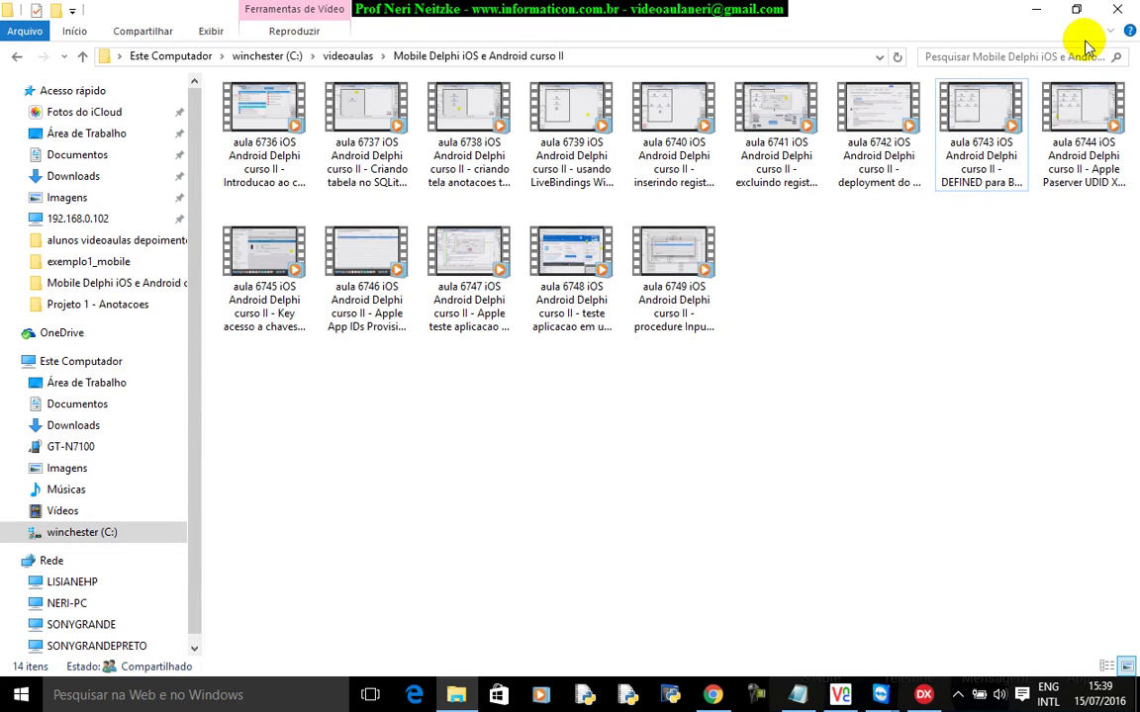
click(1036, 10)
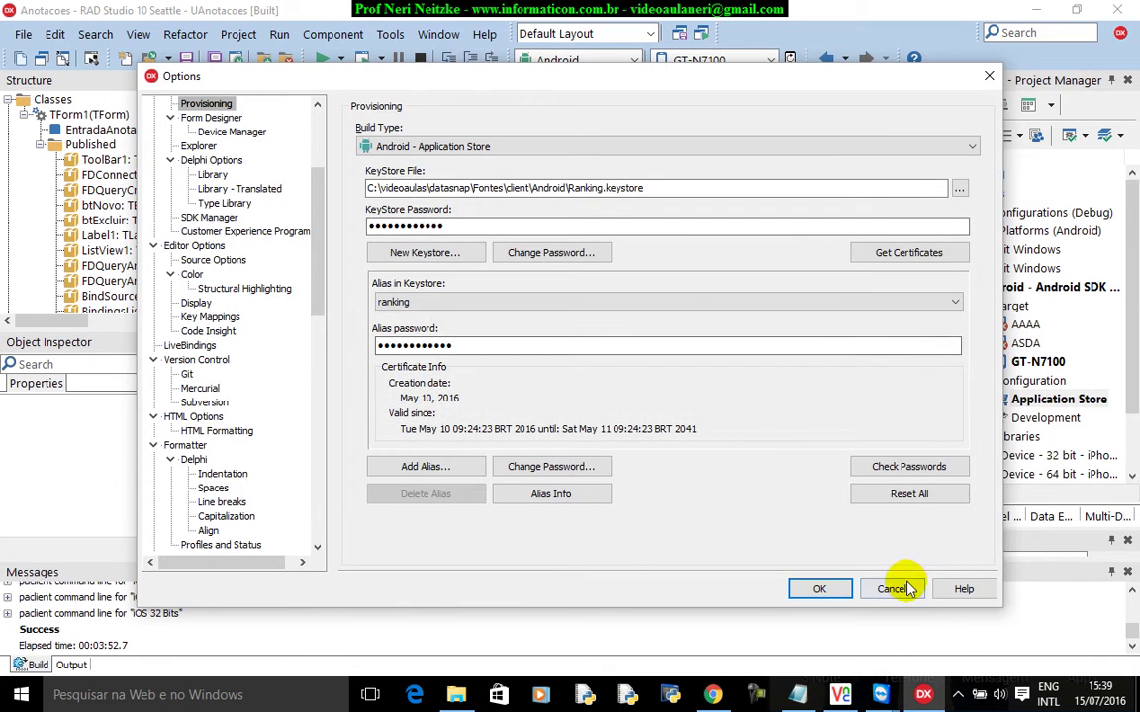
click(902, 590)
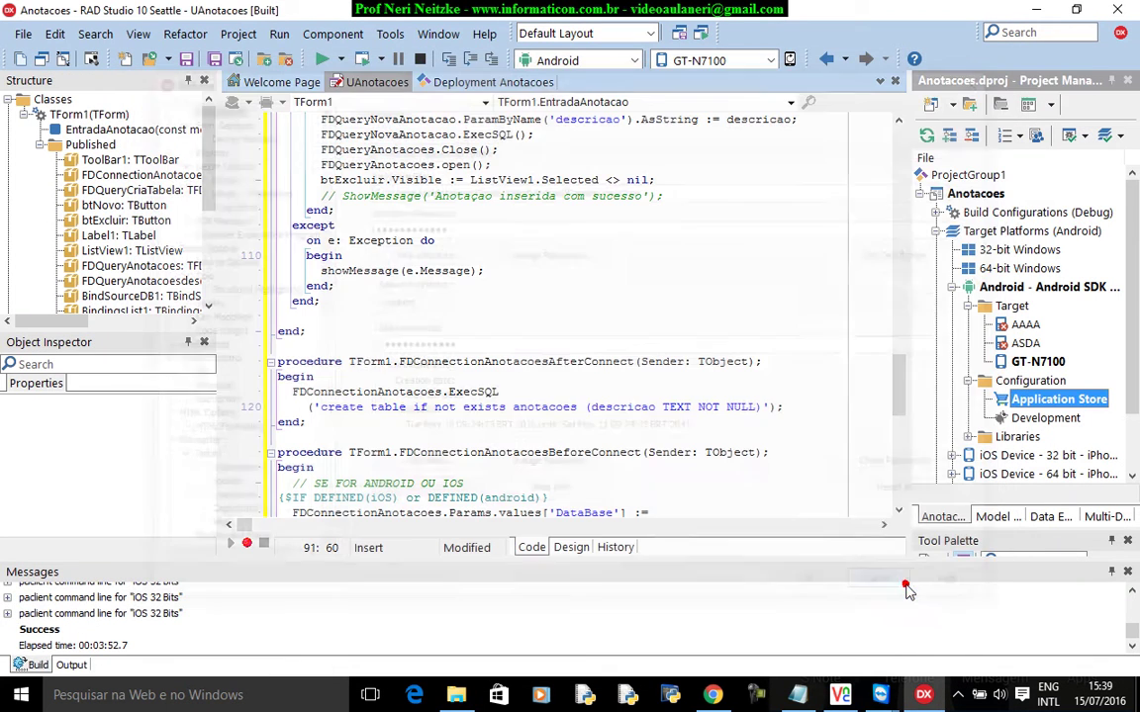
Show the Anotacoes project in File Explorer and create a new folder named key.
click(987, 195)
right_click(989, 196)
click(1000, 186)
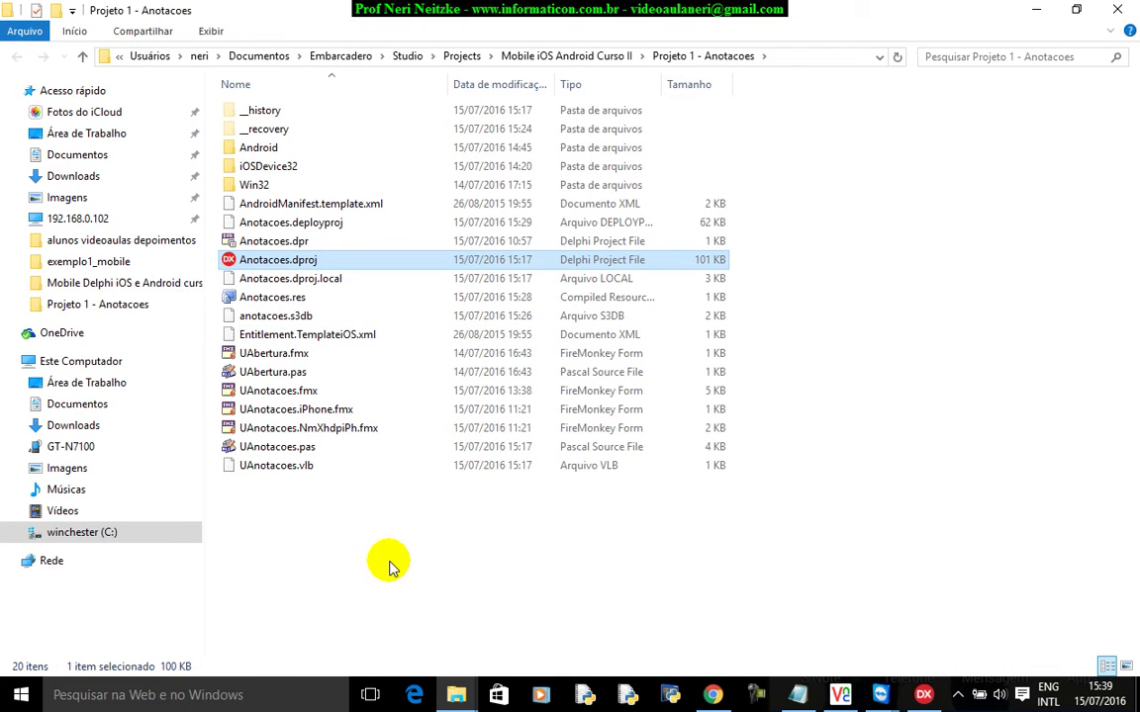
click(300, 539)
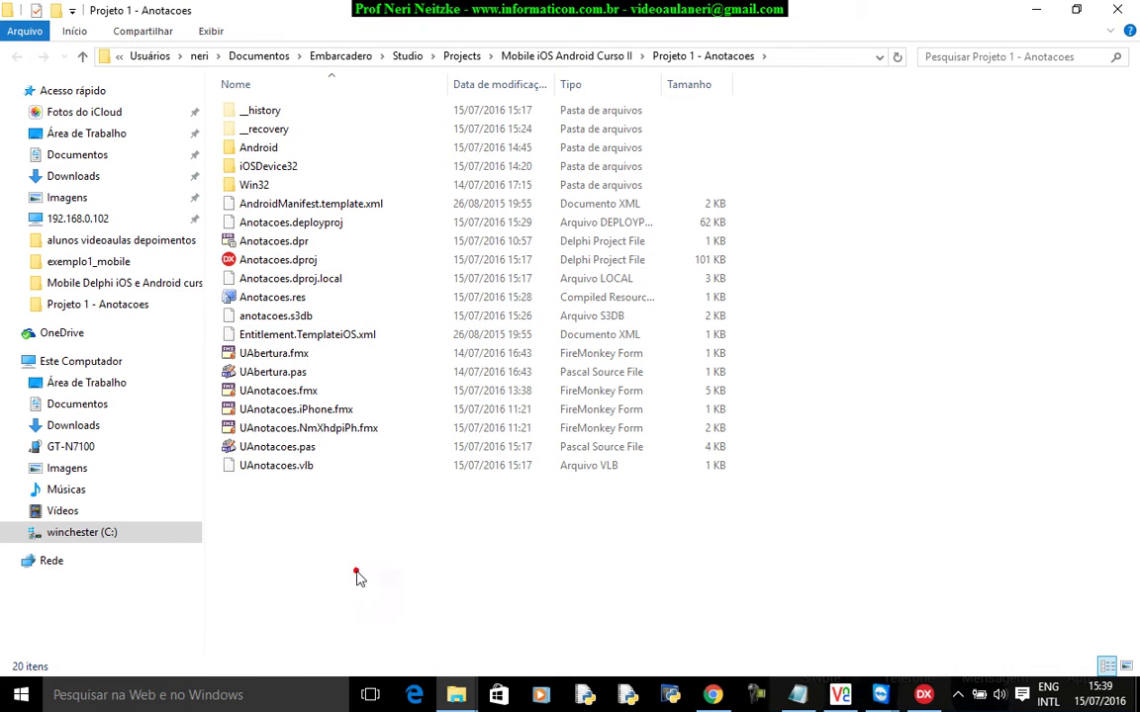
right_click(304, 541)
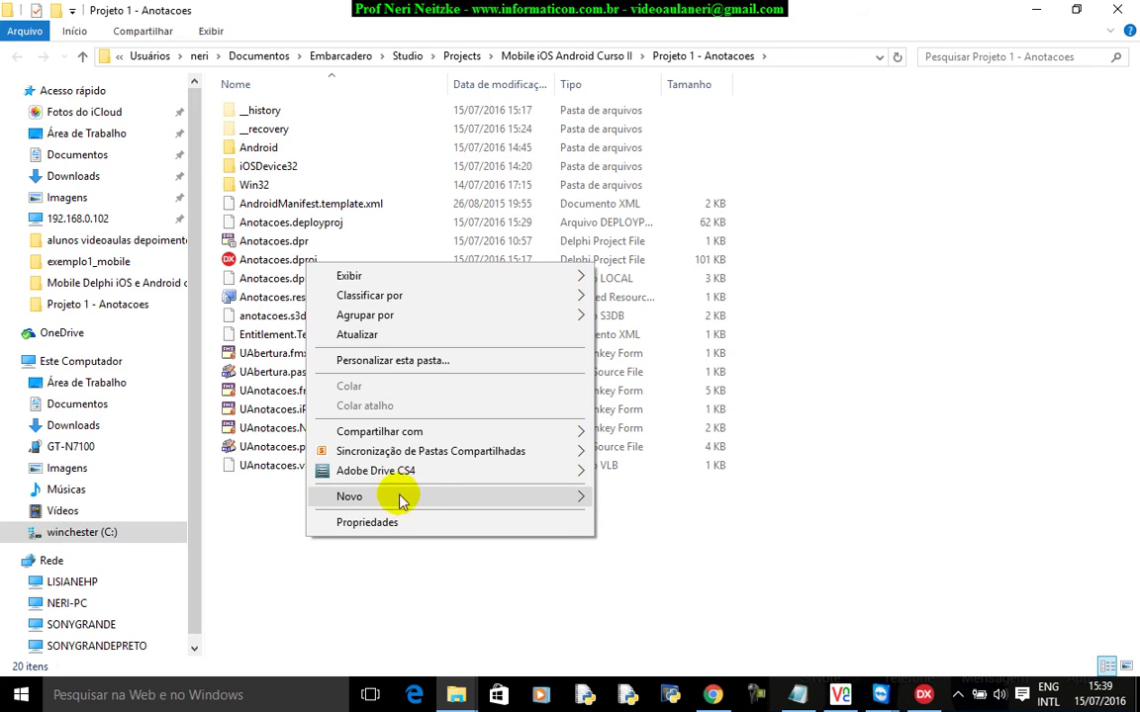
mouse_move(544, 500)
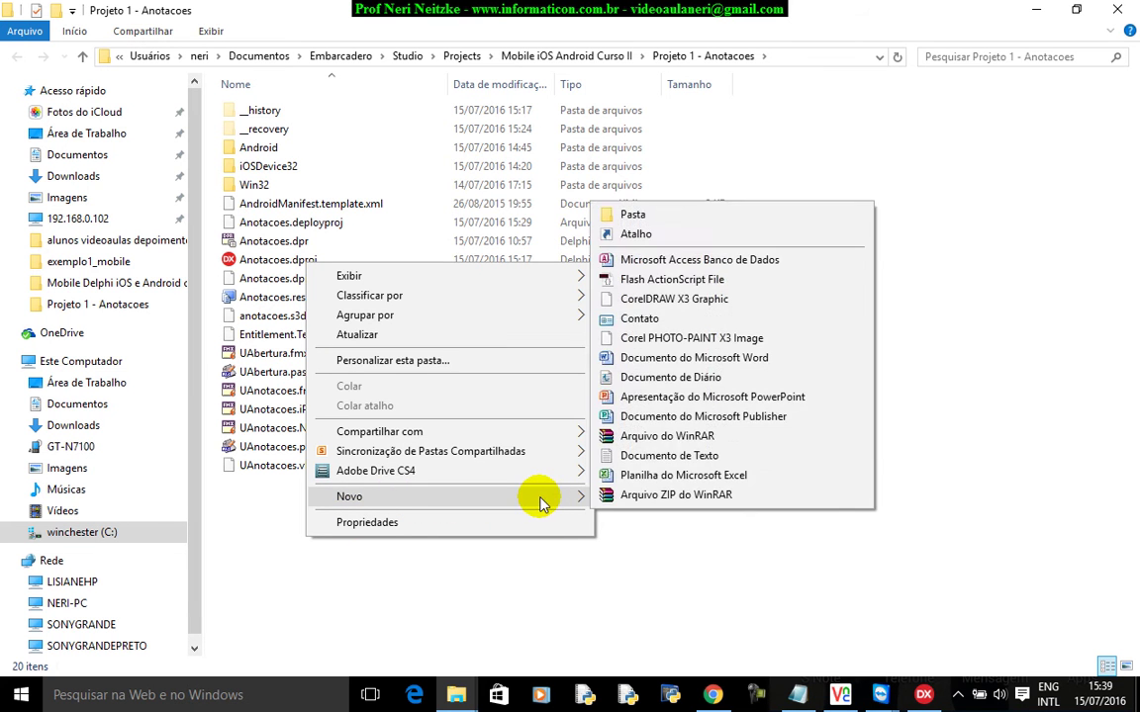
click(661, 215)
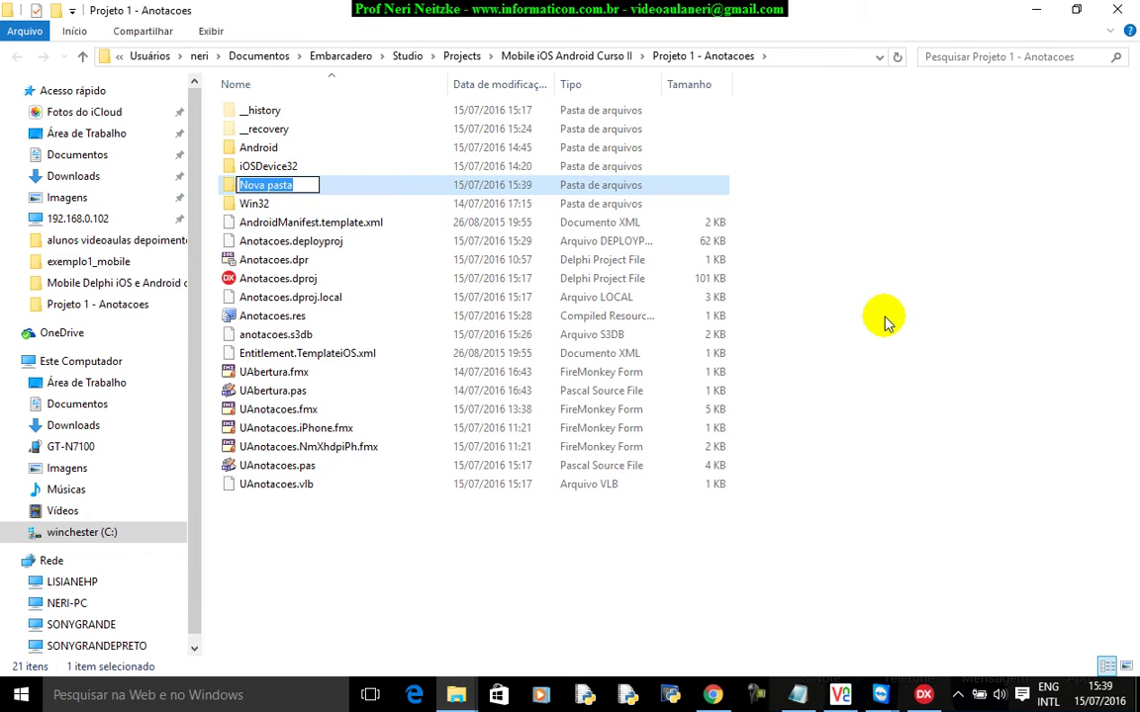
text(k)
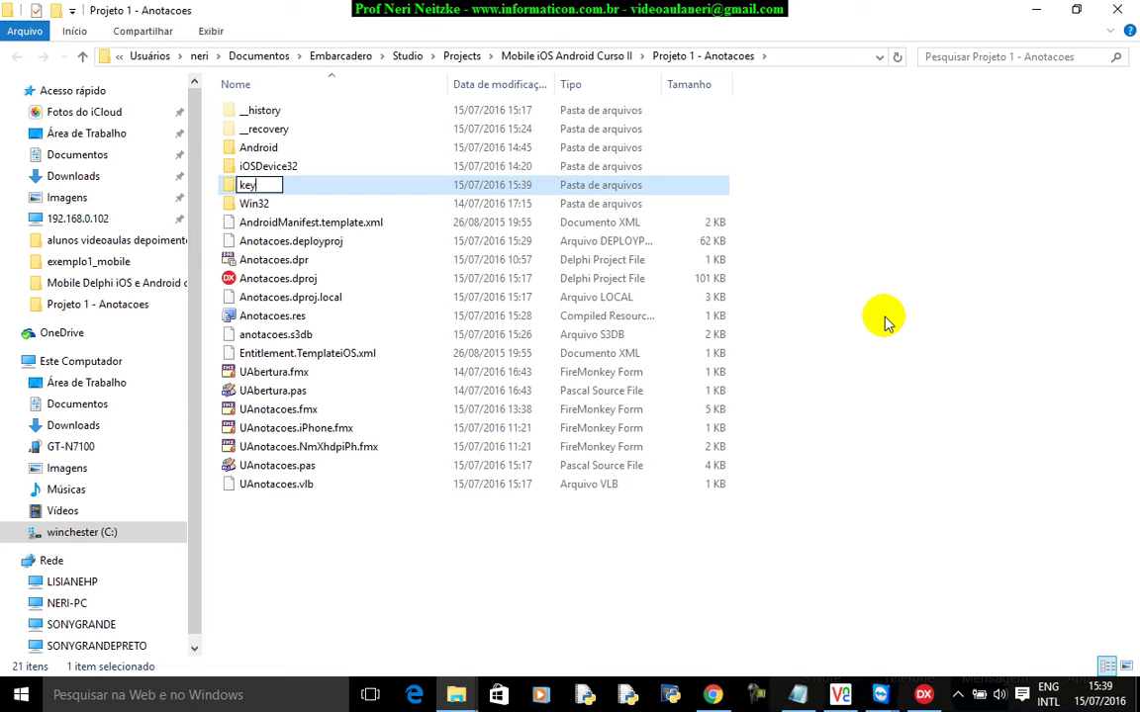
text(ey)
click(427, 605)
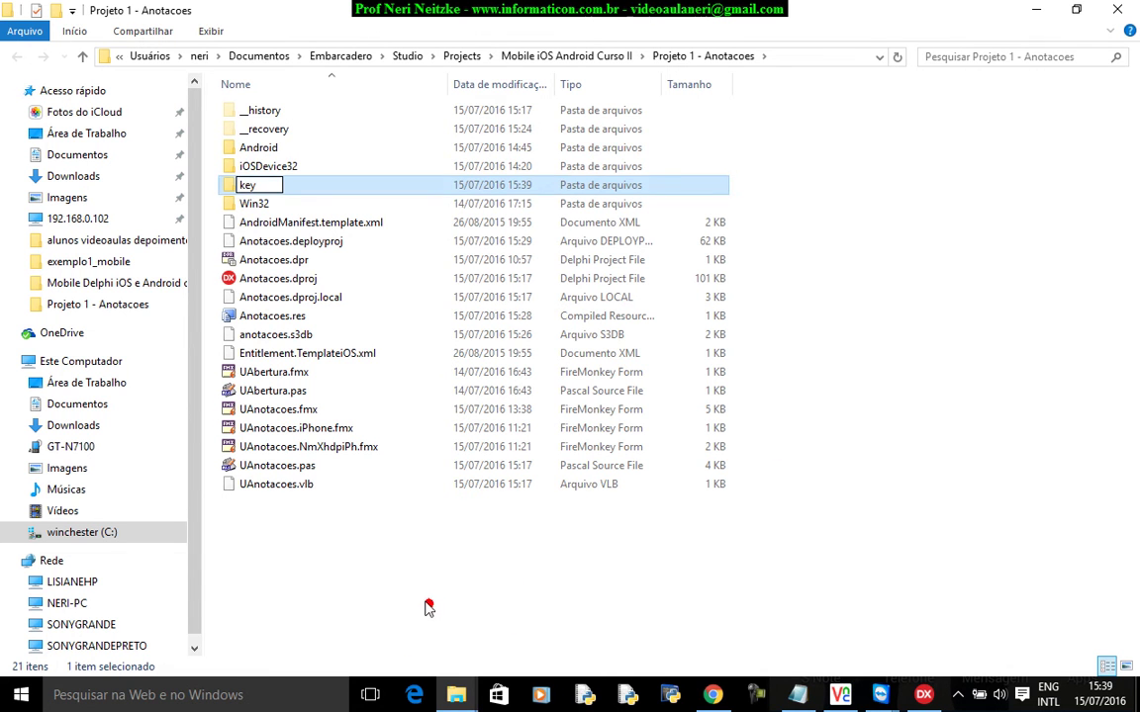
Open the Android\Debug build folder and copy its full path.
double_click(262, 148)
double_click(275, 115)
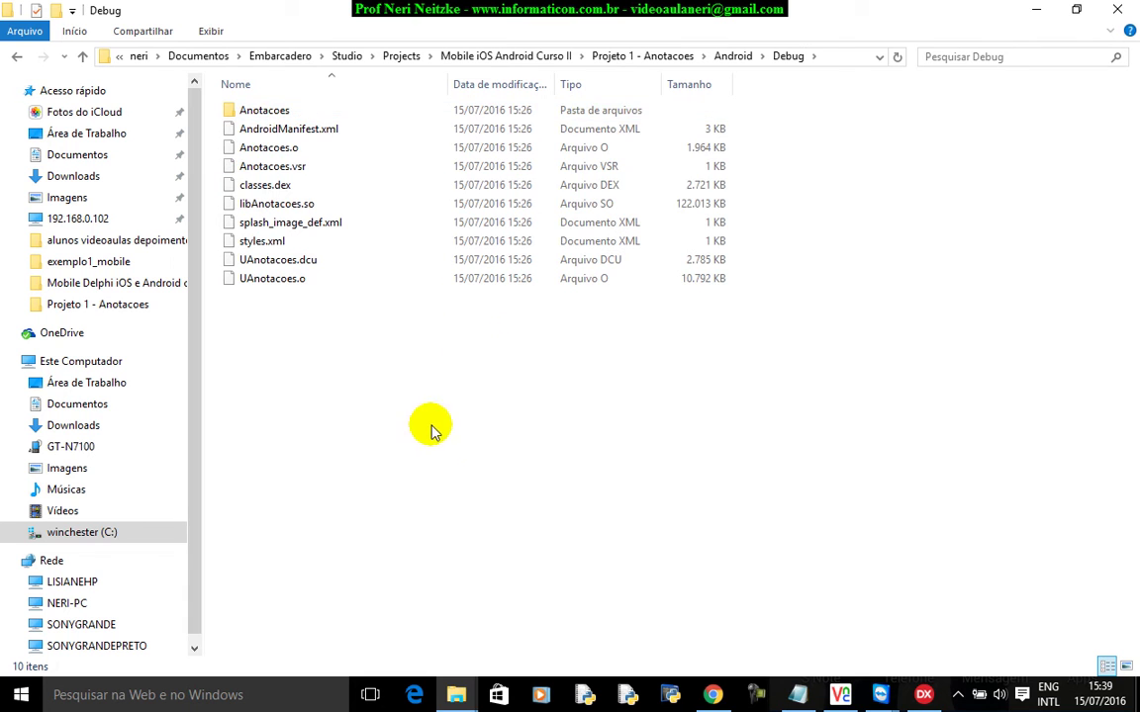
click(393, 386)
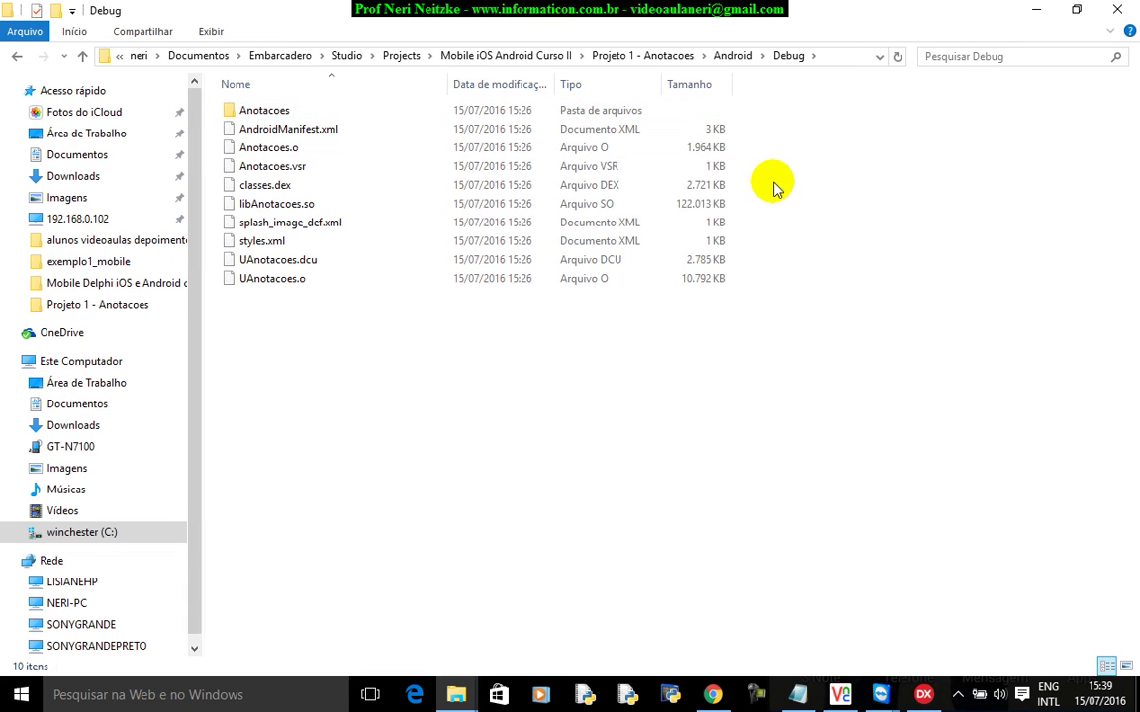
click(831, 56)
key(ctrl+c)
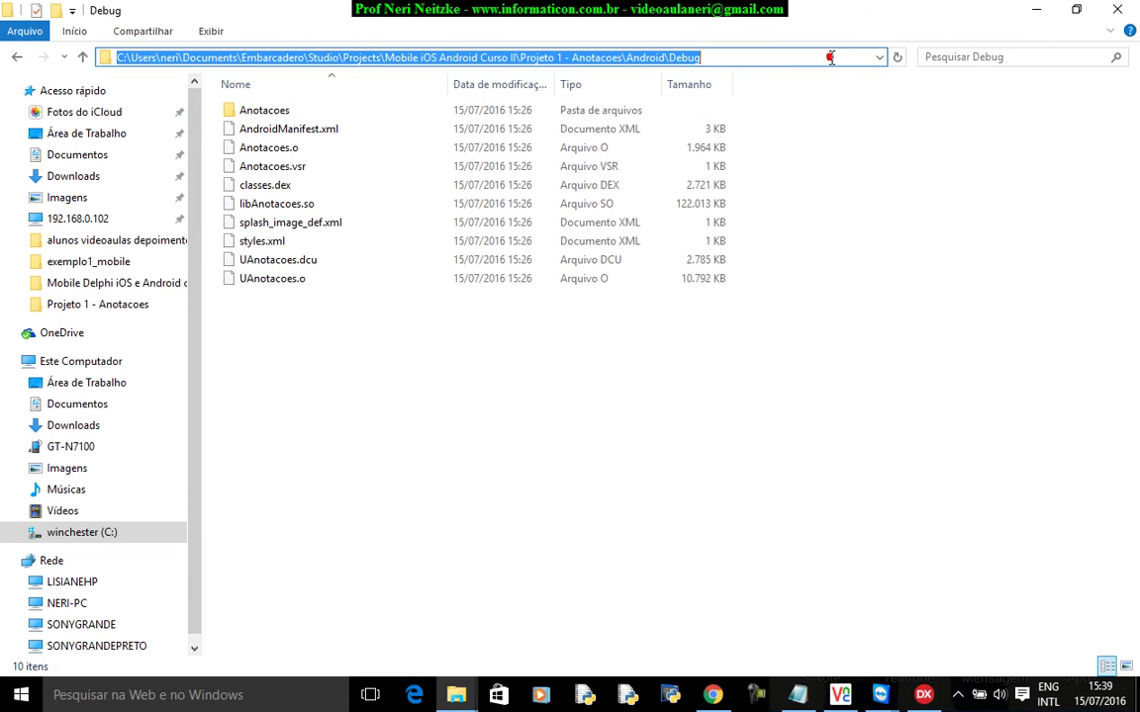
key(alt+Tab)
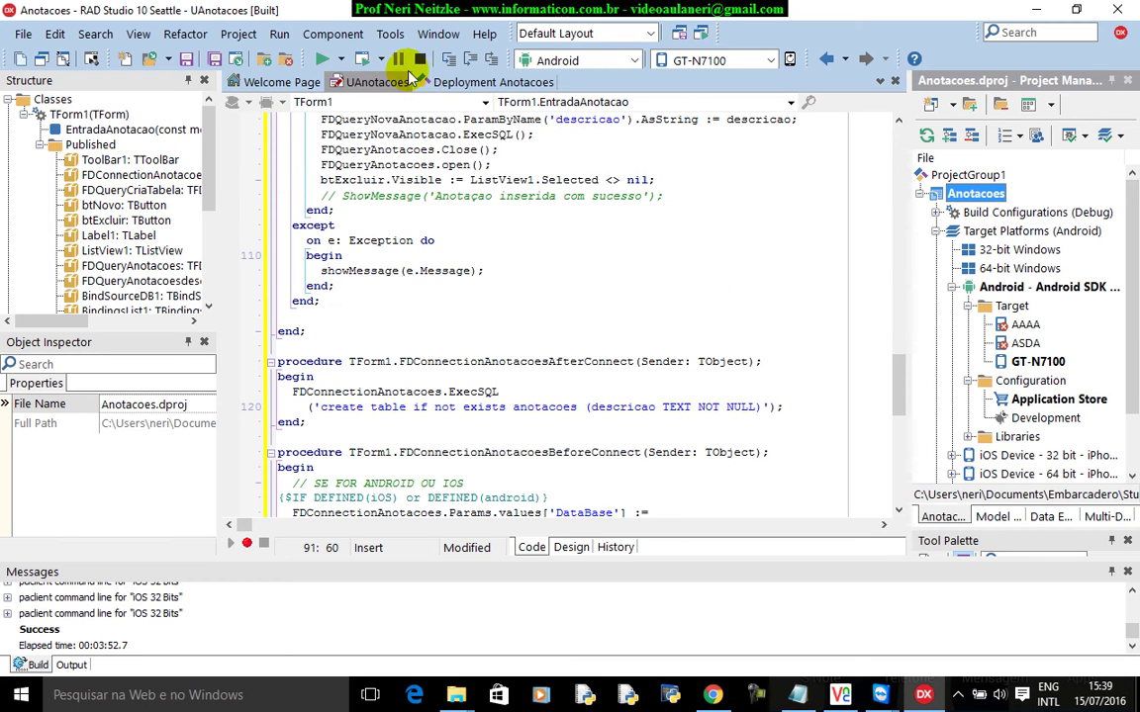
In Provisioning options for Android - Application Store, start a new keystore and browse for its location.
click(390, 33)
click(376, 33)
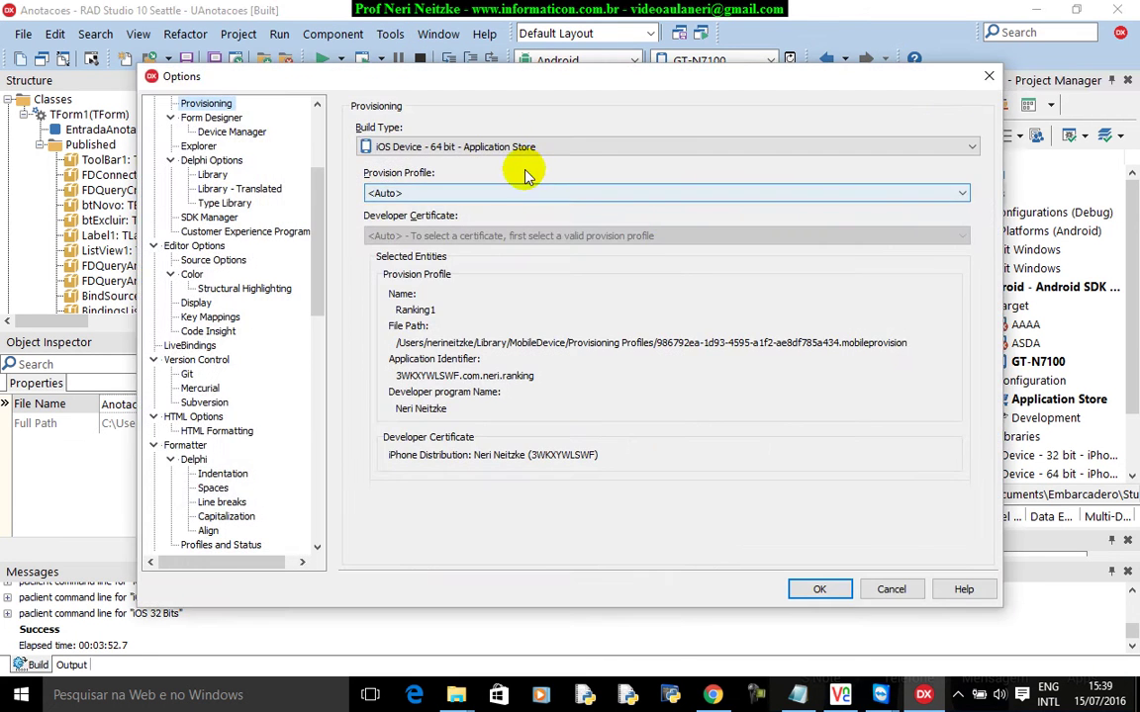
click(529, 149)
click(495, 259)
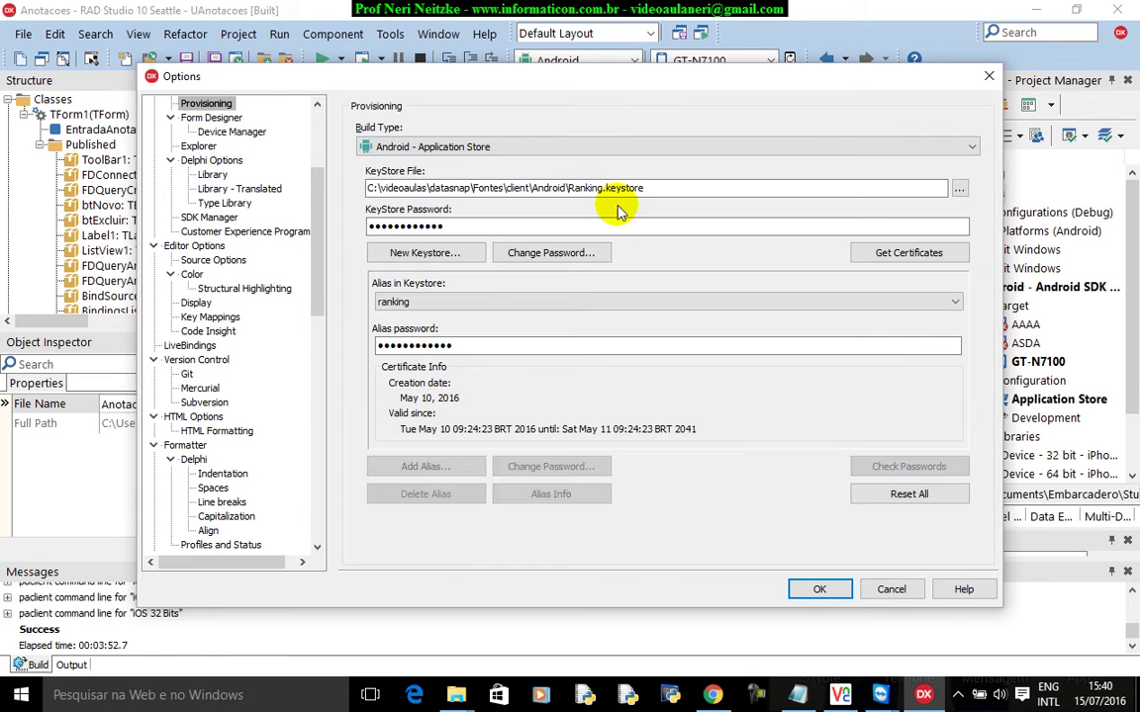
click(422, 254)
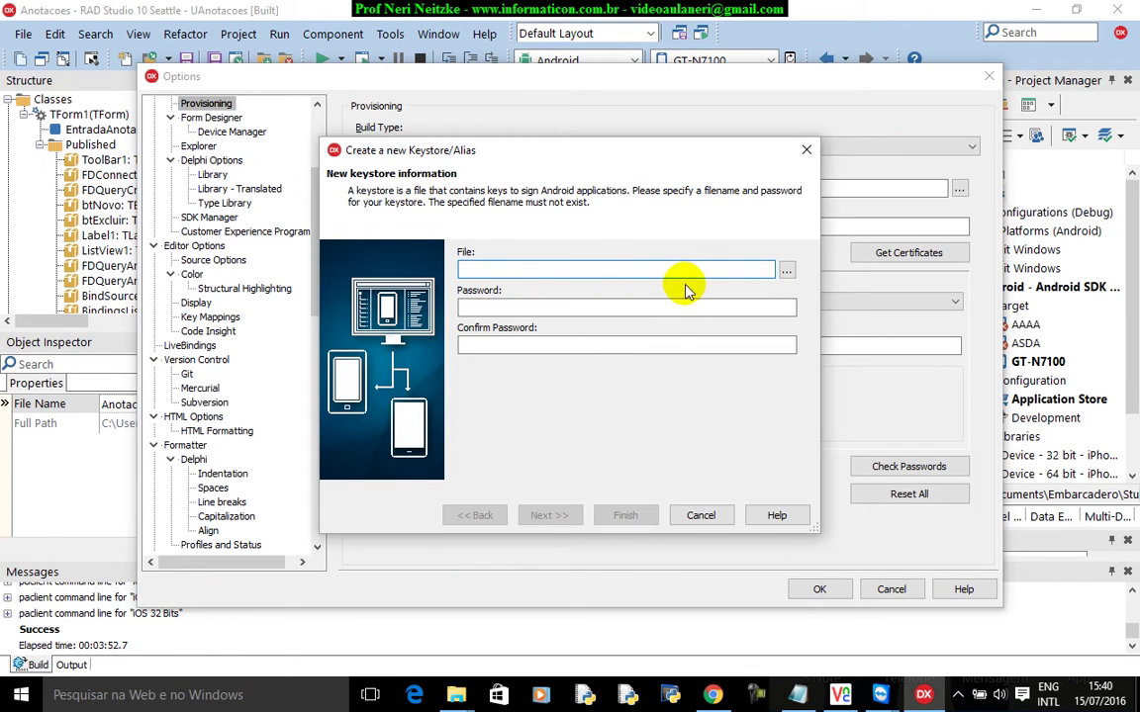
click(786, 271)
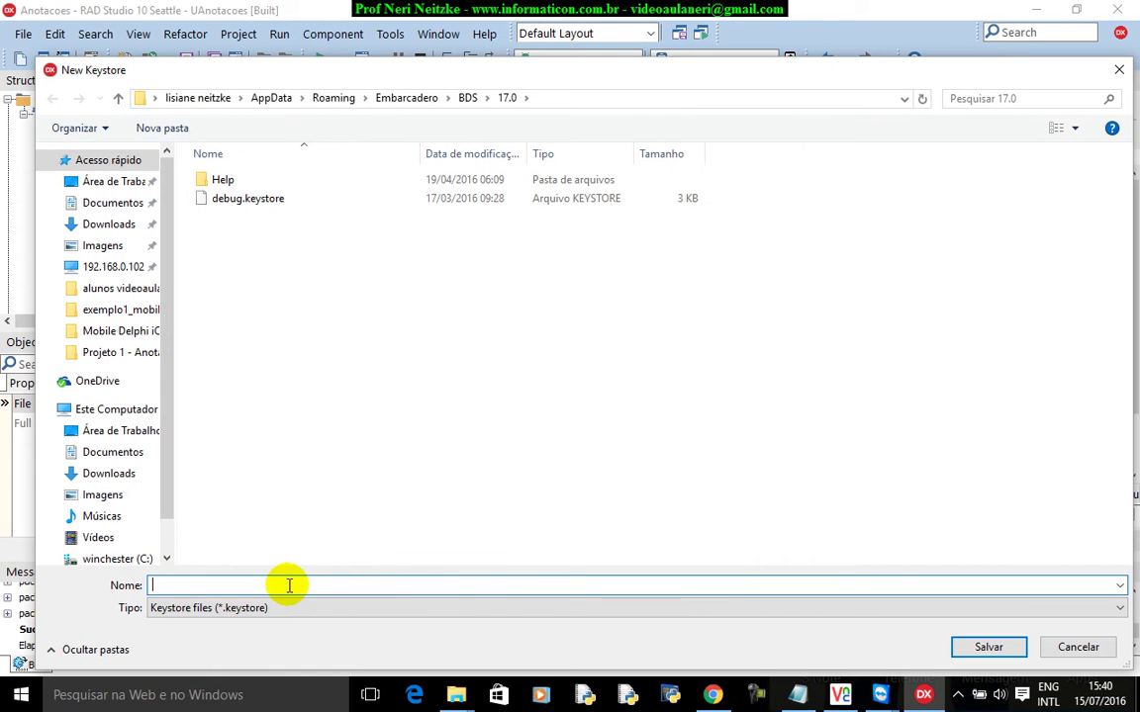
Name the keystore file AnotacoesKeyStore using the pasted Android\Debug folder path.
key(ctrl+v)
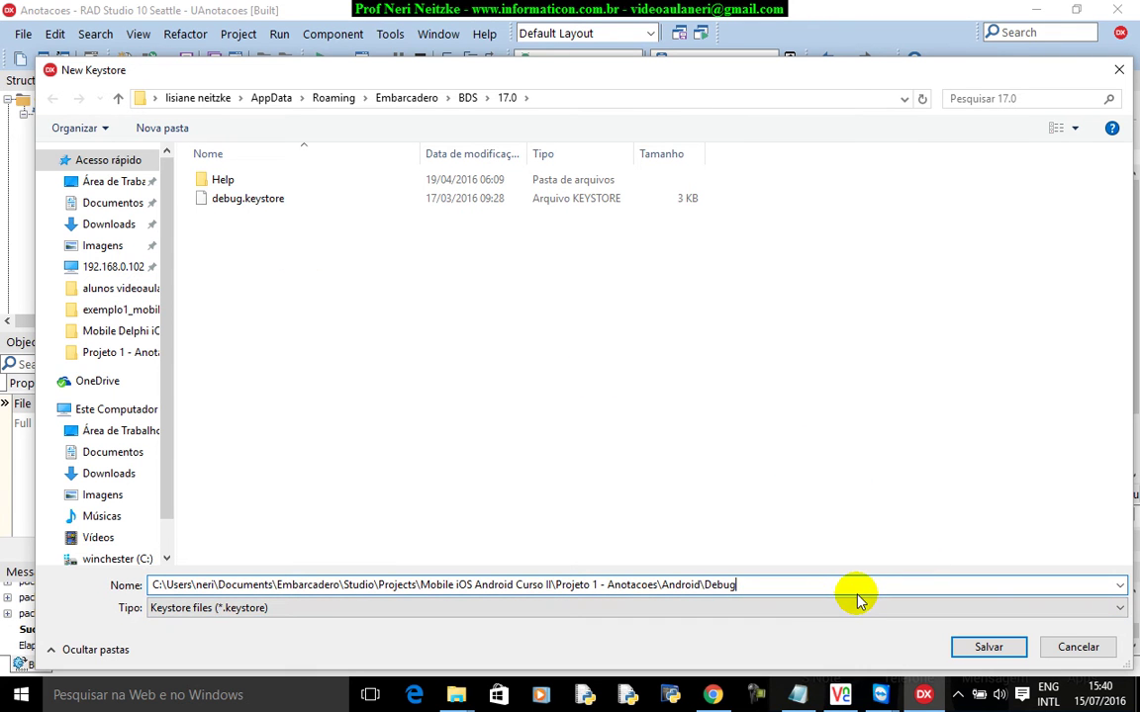
text(\)
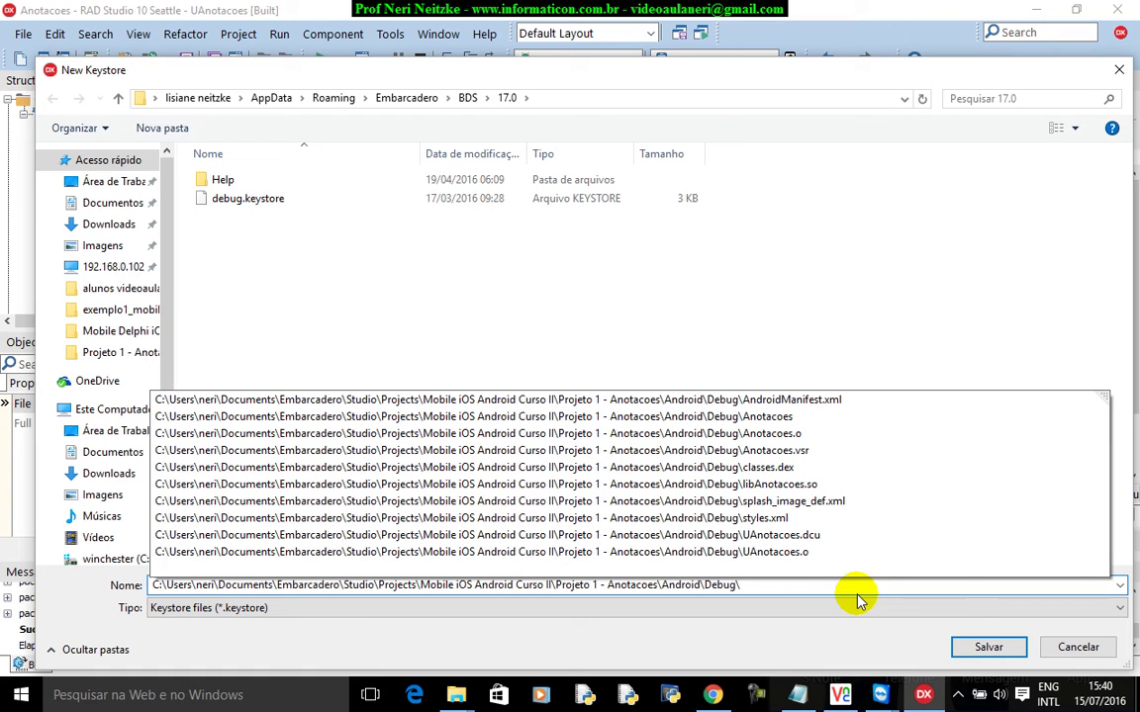
text(KeySotre)
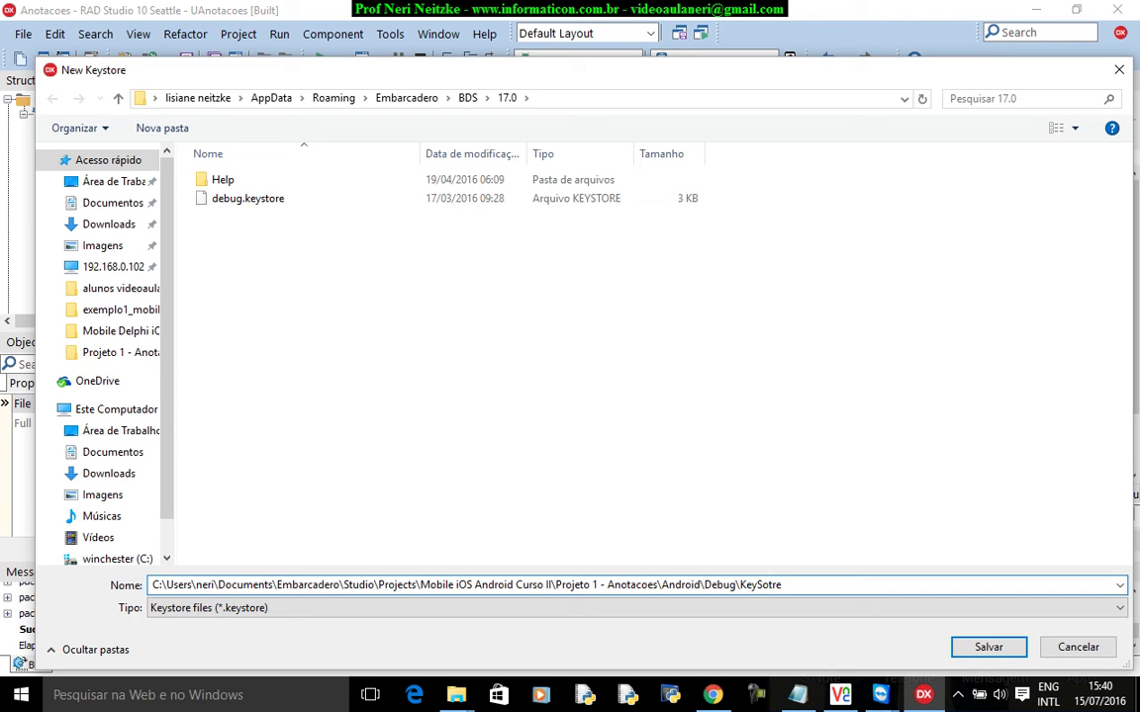
click(768, 585)
text(Anotacoes)
Save the keystore file, then enter and confirm the keystore password.
click(989, 646)
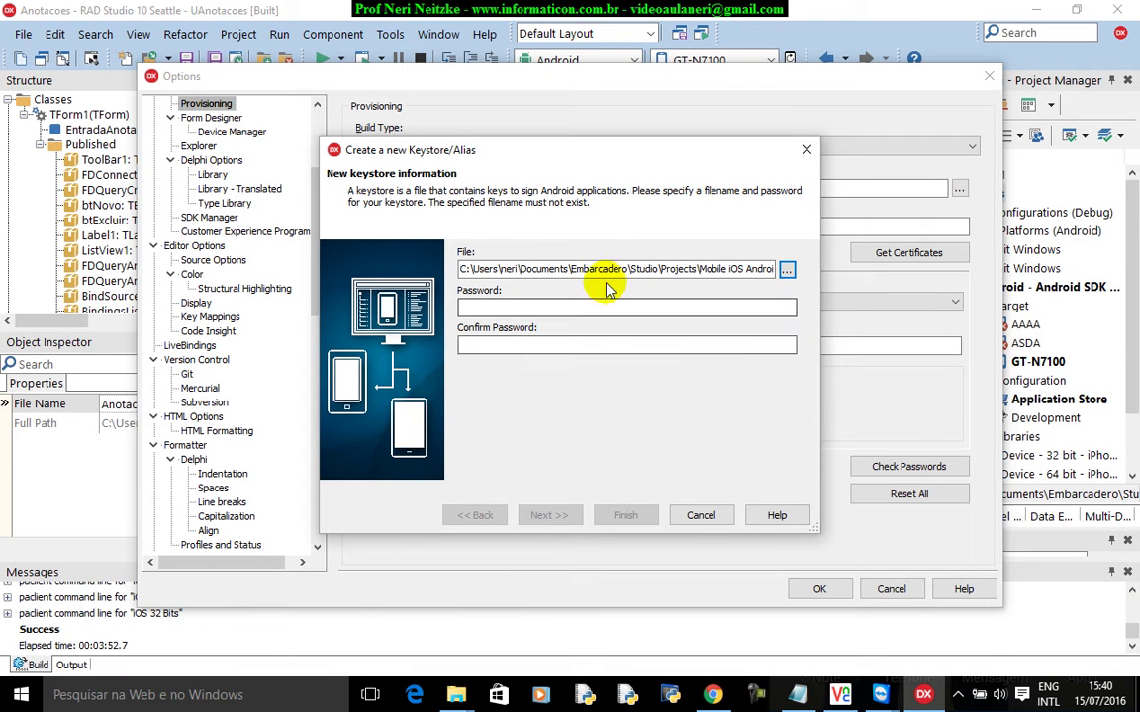
drag(608, 268, 729, 285)
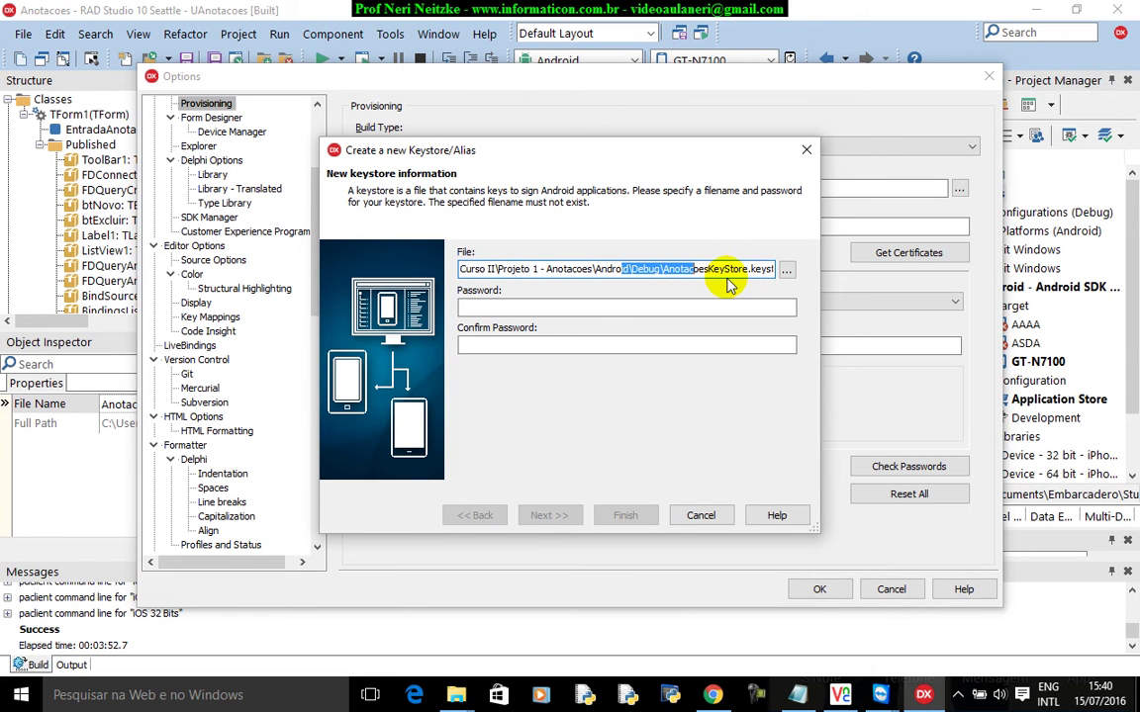
click(703, 270)
click(559, 306)
text(123456)
key(Tab)
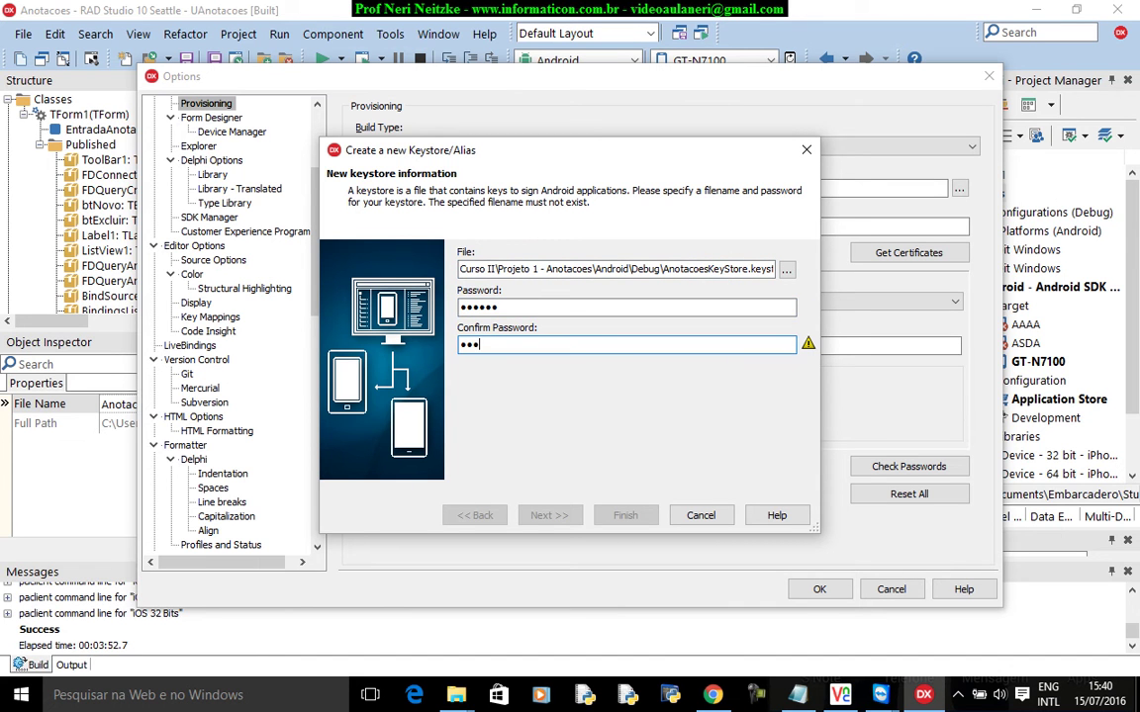
text(123456)
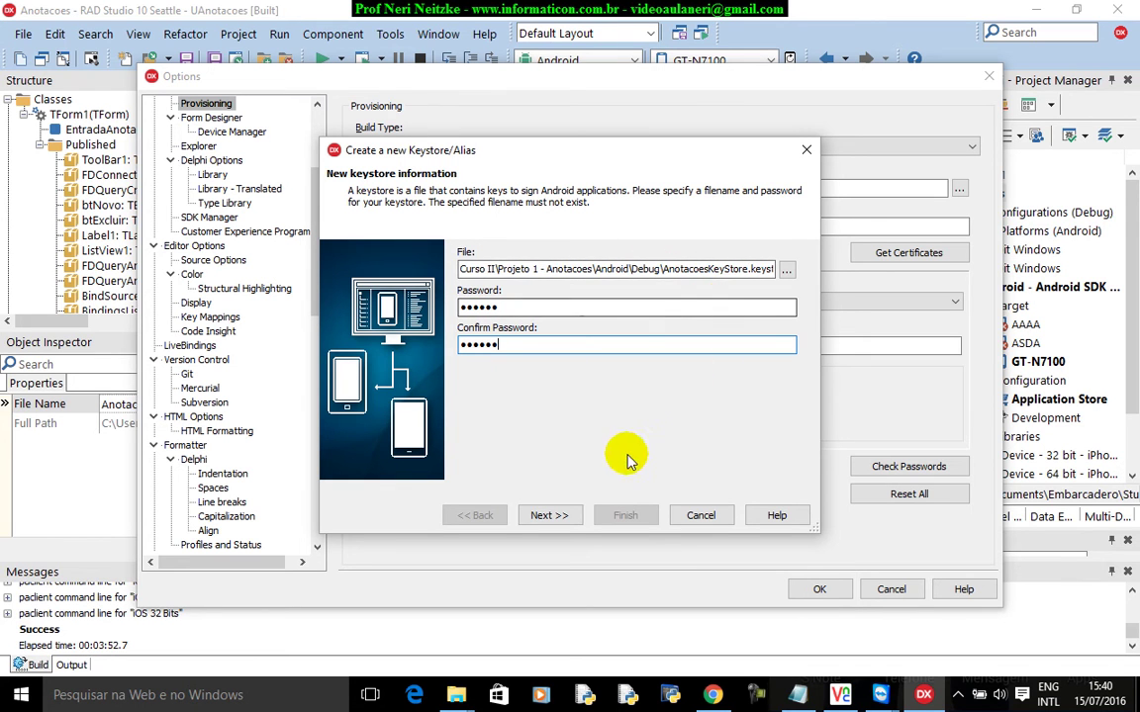
click(551, 515)
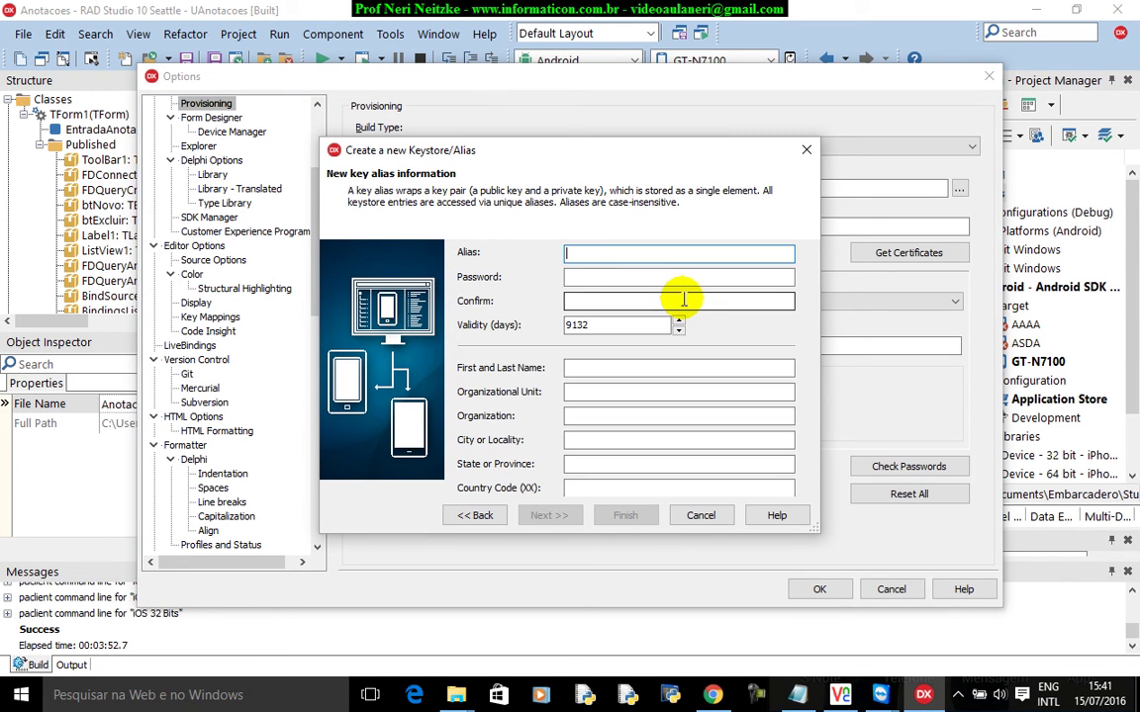
Enter the Anotacoes key alias and type and confirm its password.
text(Anotacoes)
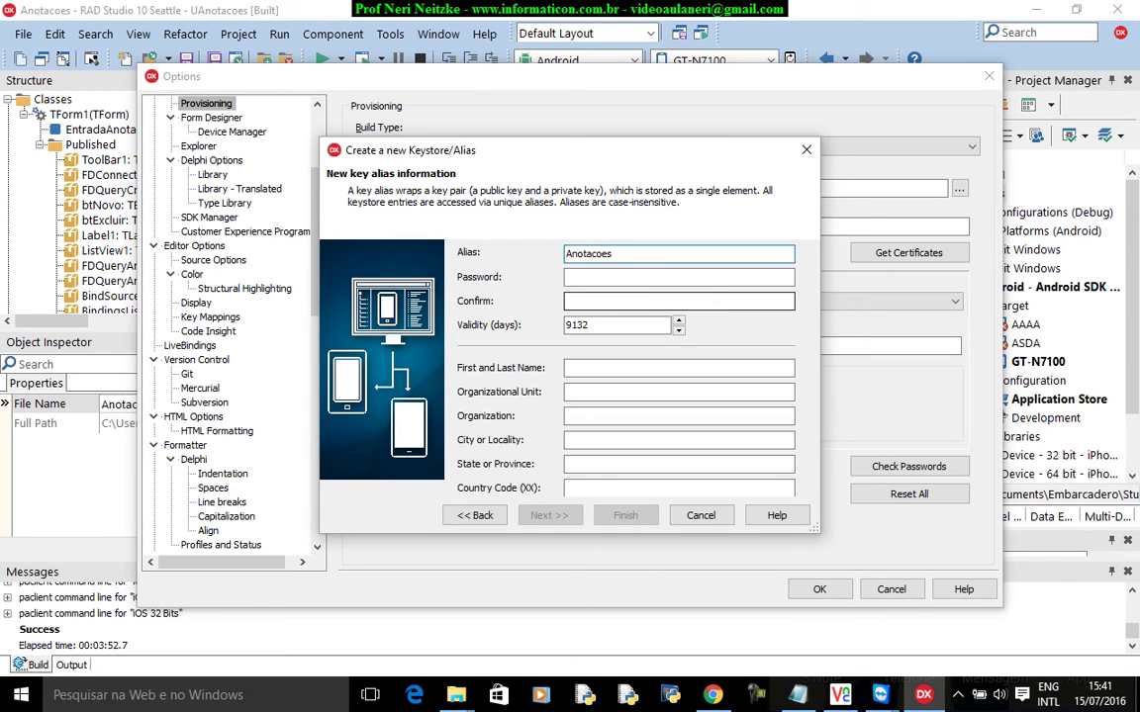
key(Tab)
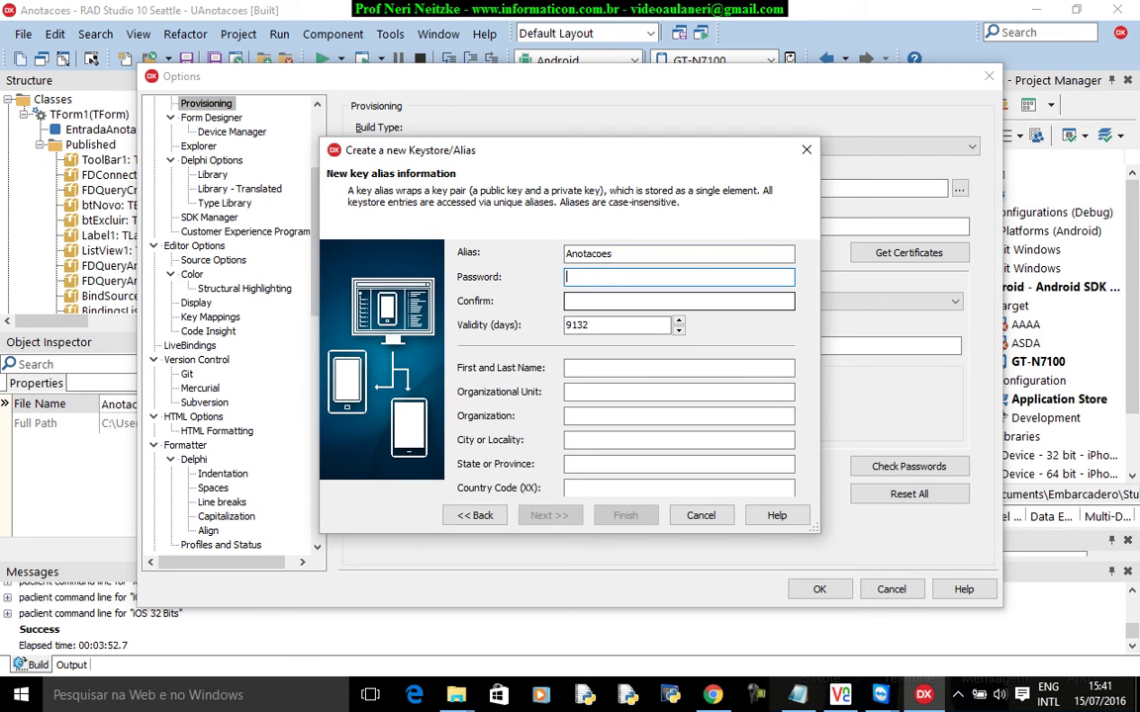
text(123456)
key(Tab)
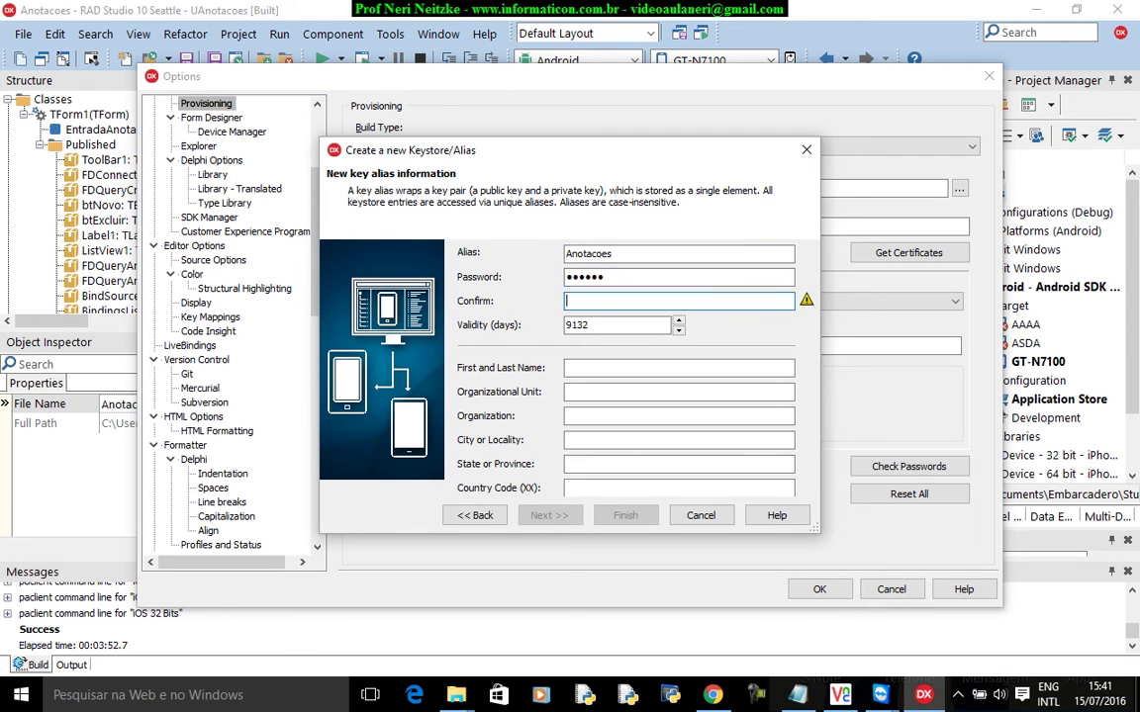
text(123456)
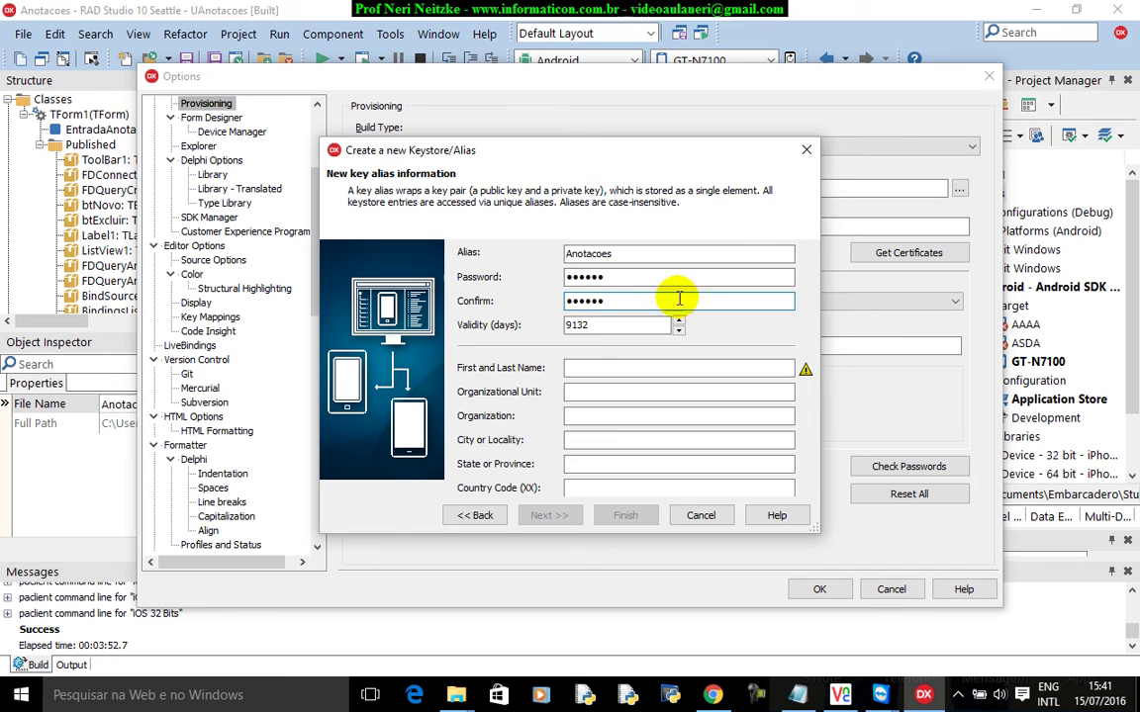
Fill in the certificate owner's name and location details for Carazinho, RS, BR, then finish.
click(606, 367)
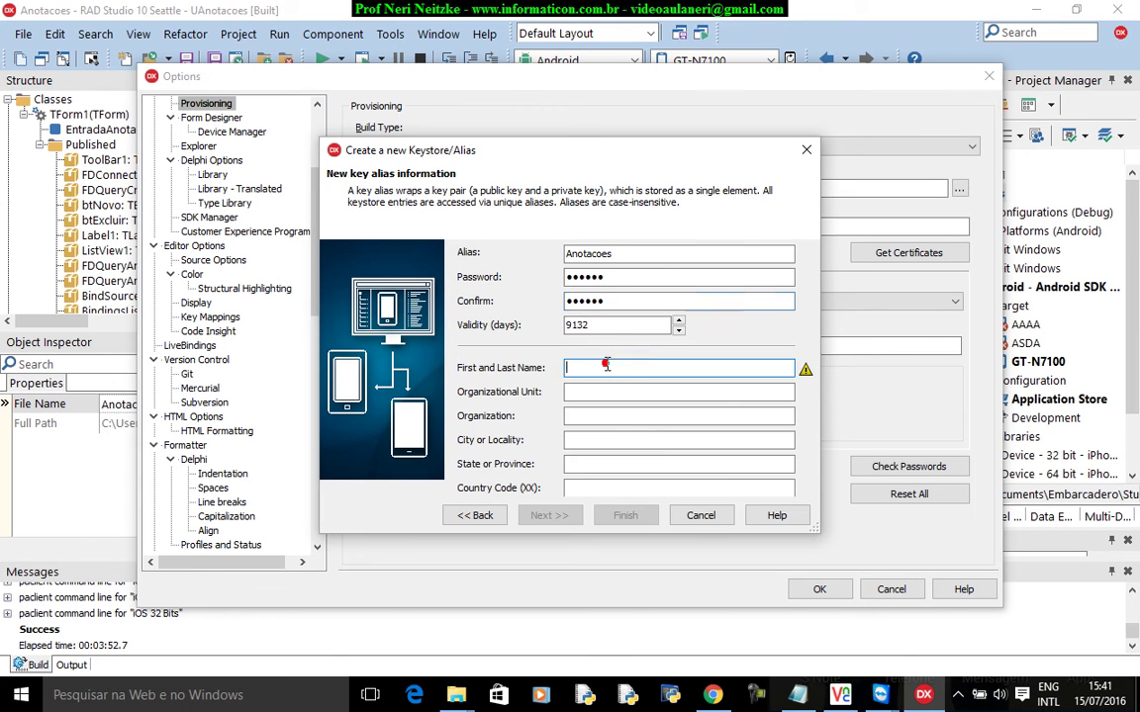
click(648, 325)
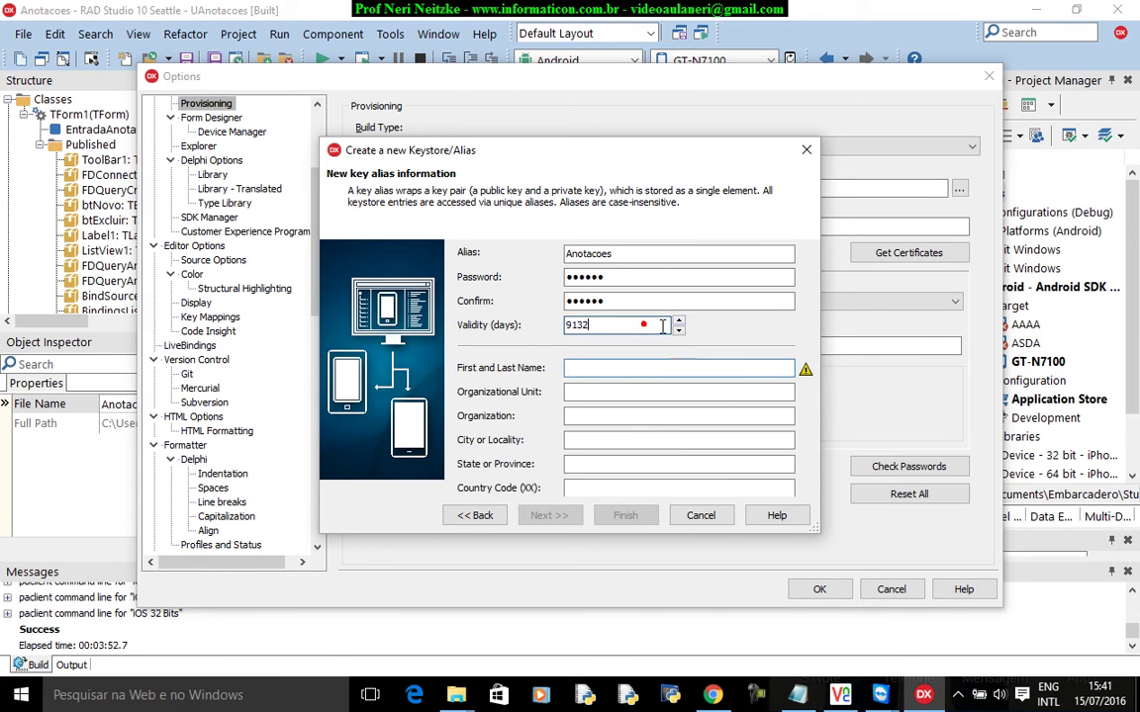
click(613, 370)
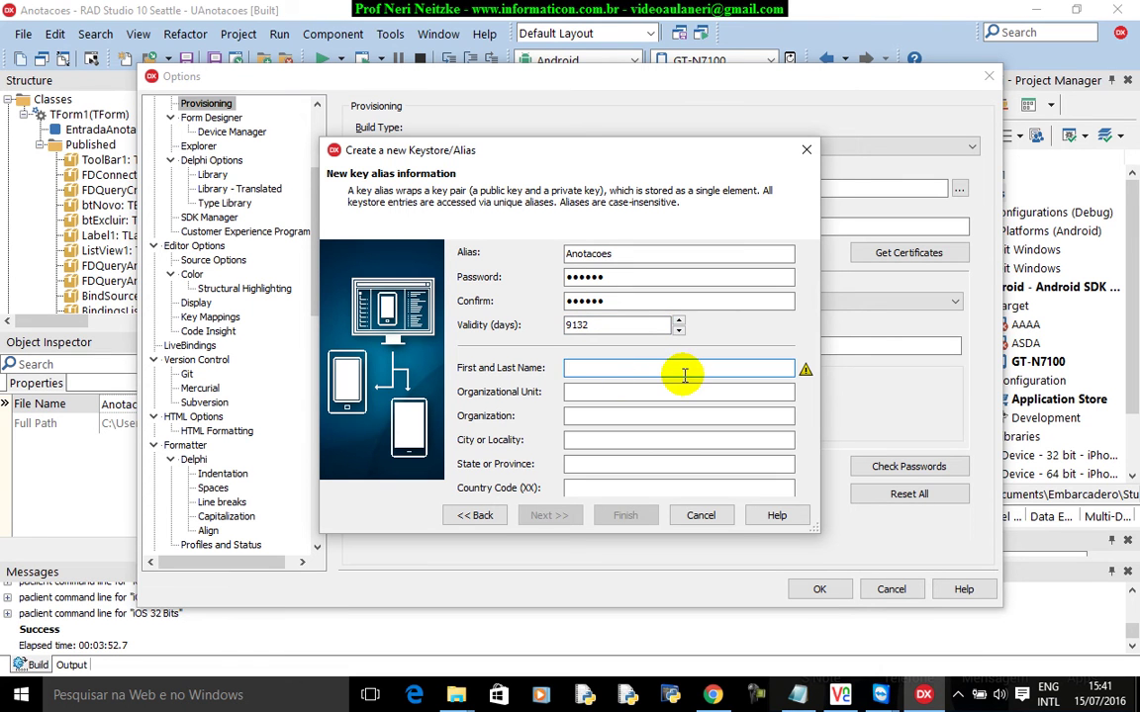
text(Neri)
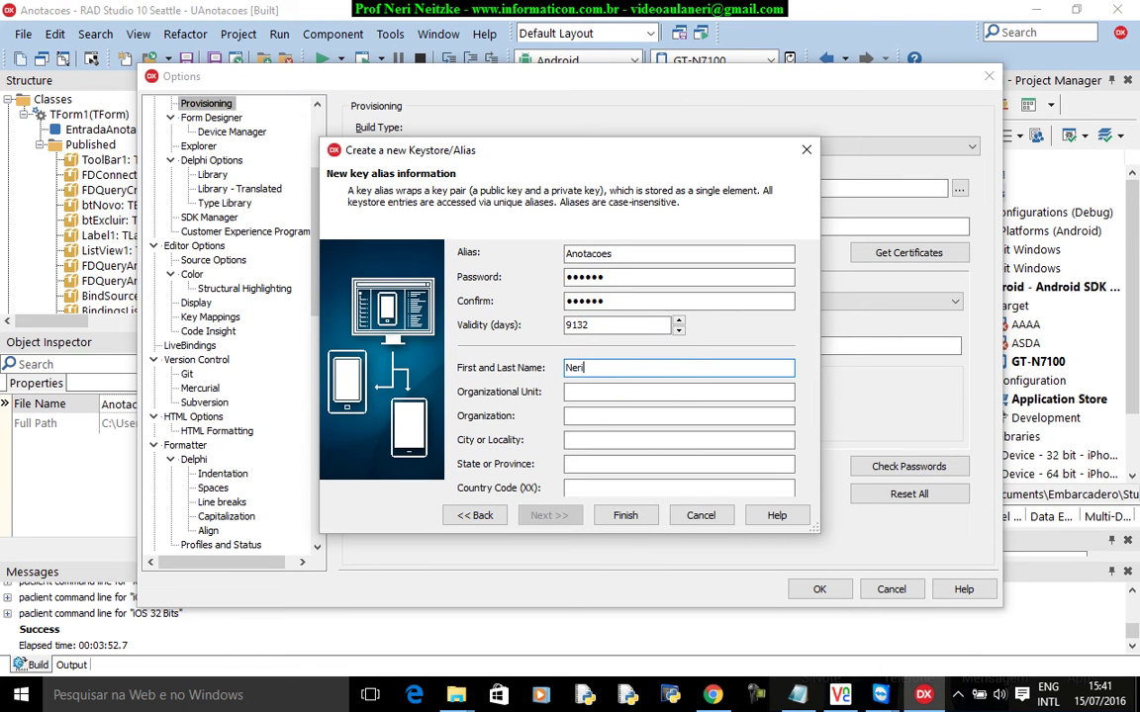
text( Neitzke)
key(Tab)
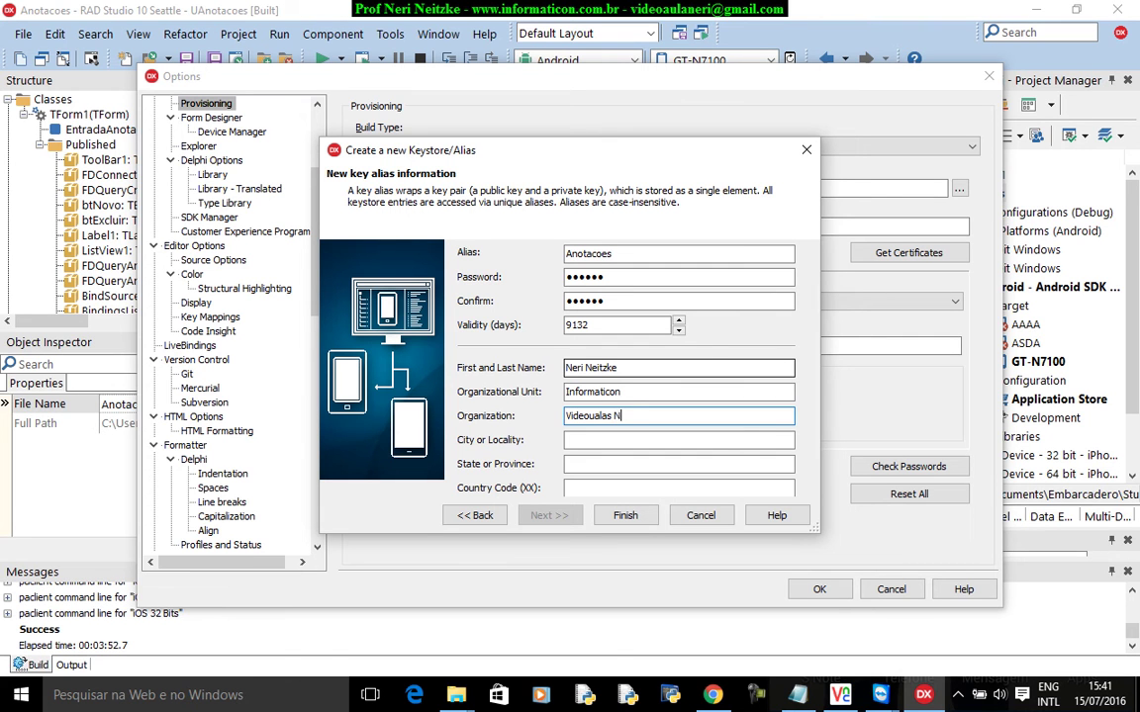
click(679, 439)
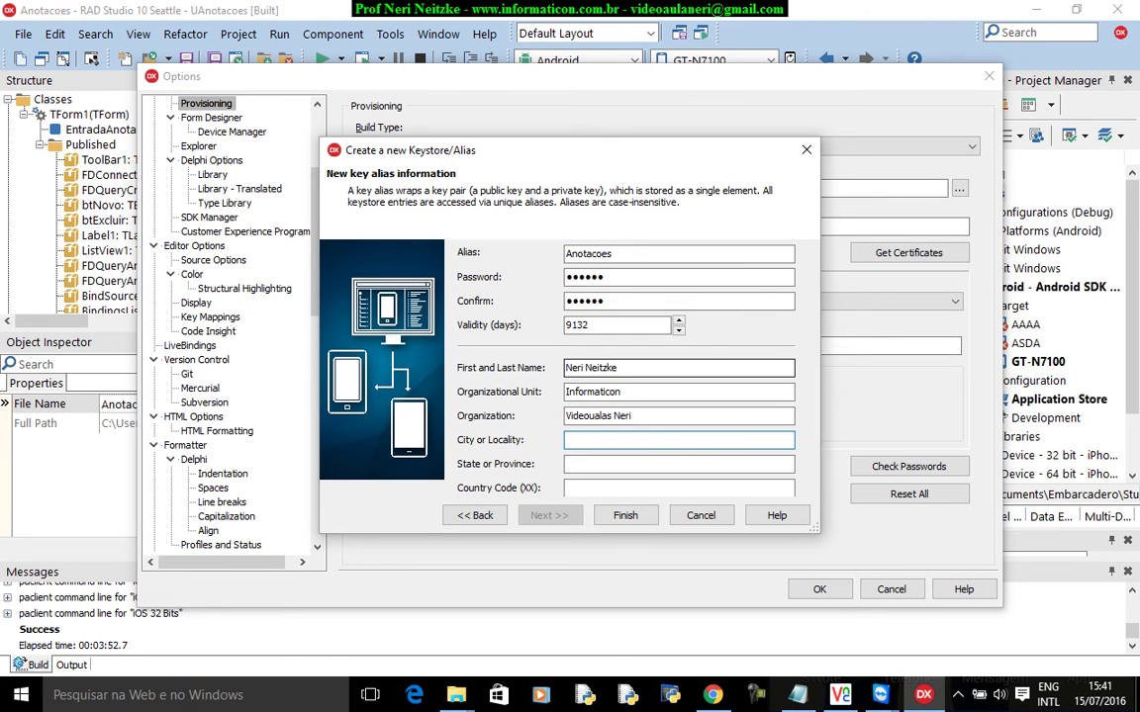
click(679, 463)
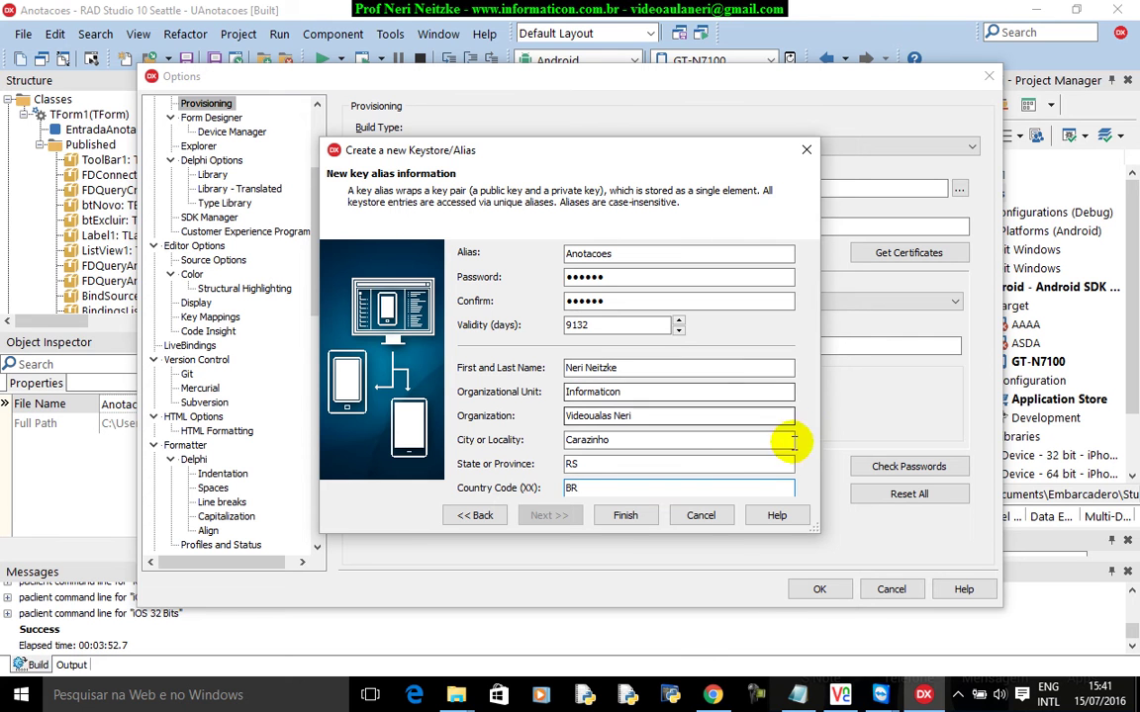
click(644, 521)
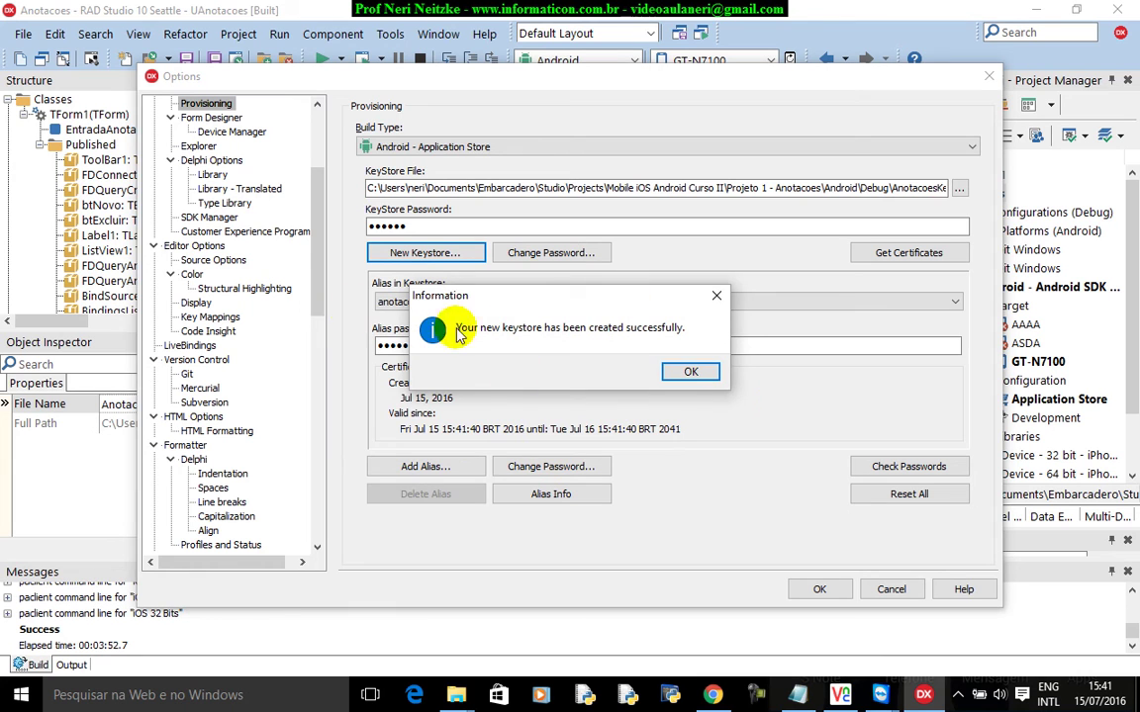
Acknowledge the success notice and check the KeyStore File path shows AnotacoesKeyStore.keystore.
click(696, 372)
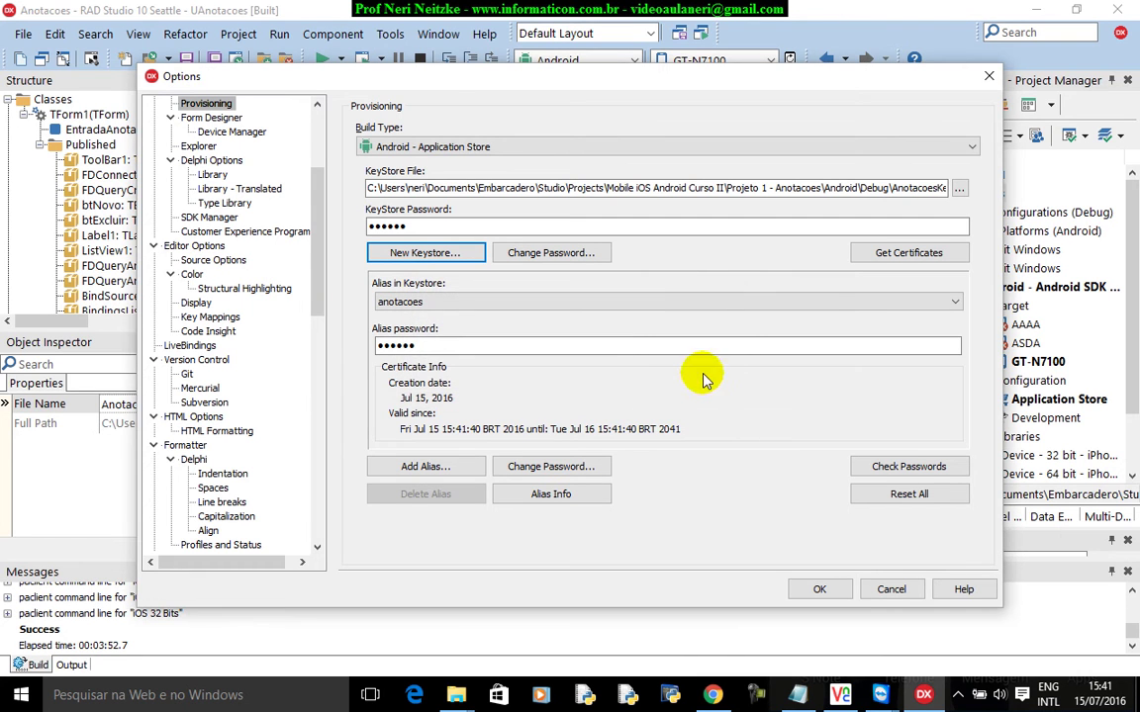
double_click(890, 188)
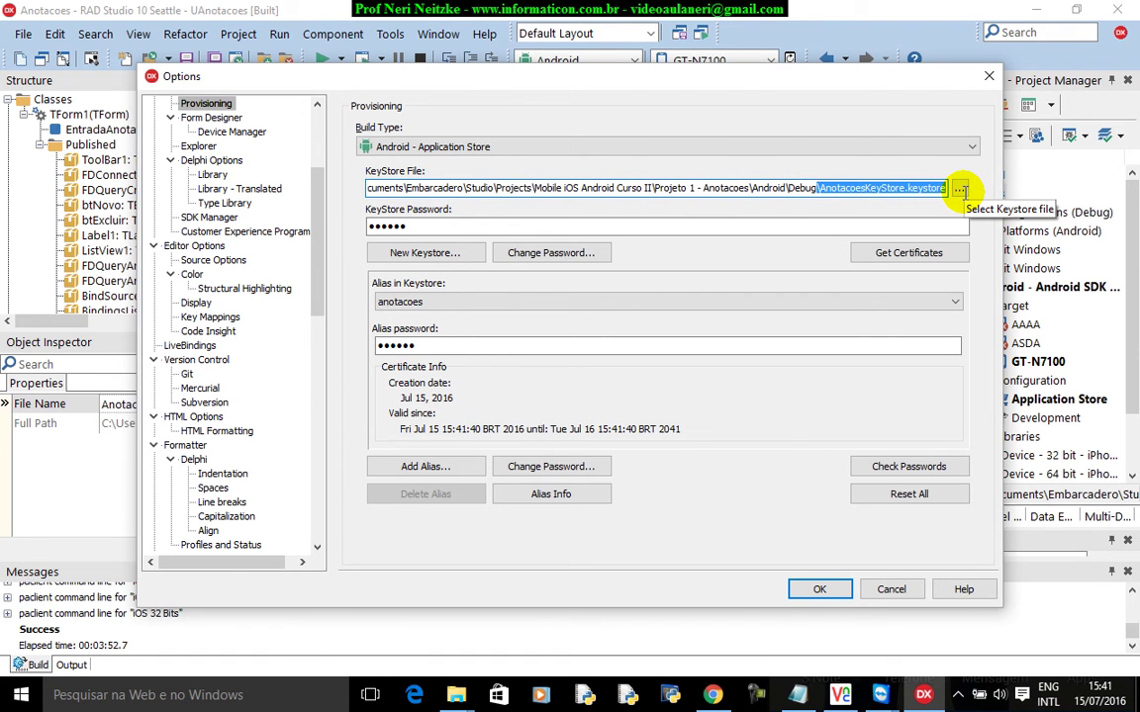
click(962, 192)
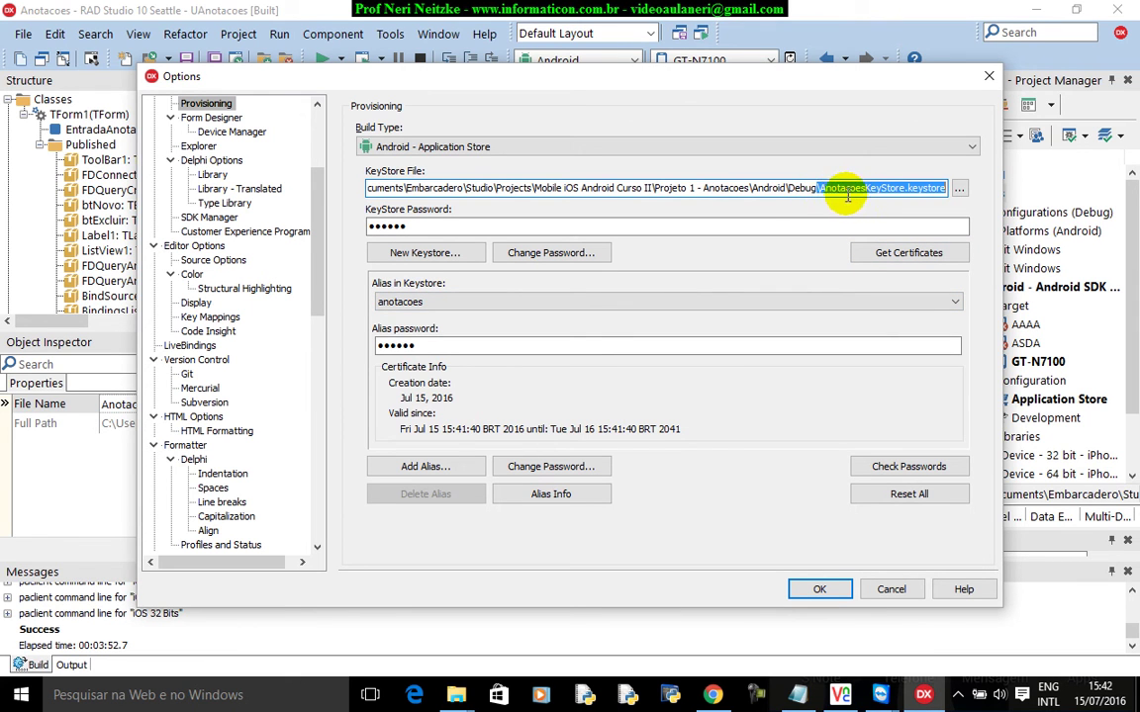
click(843, 193)
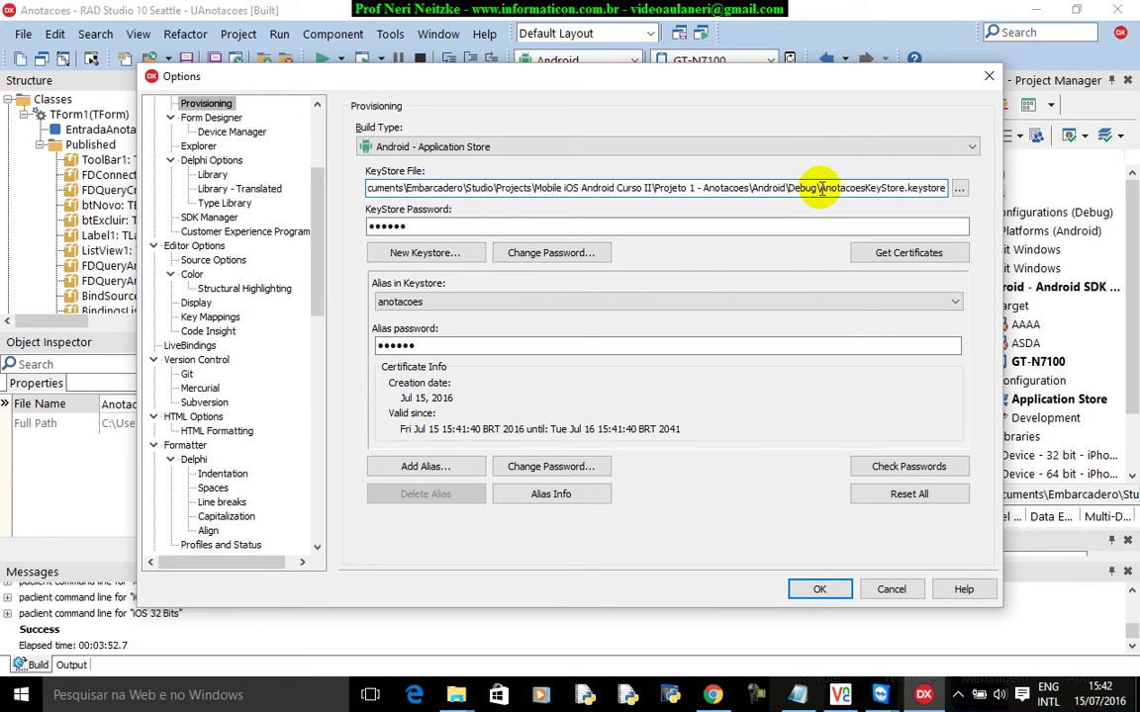
Verify the keystore and certificate passwords, then save the Provisioning settings.
click(885, 467)
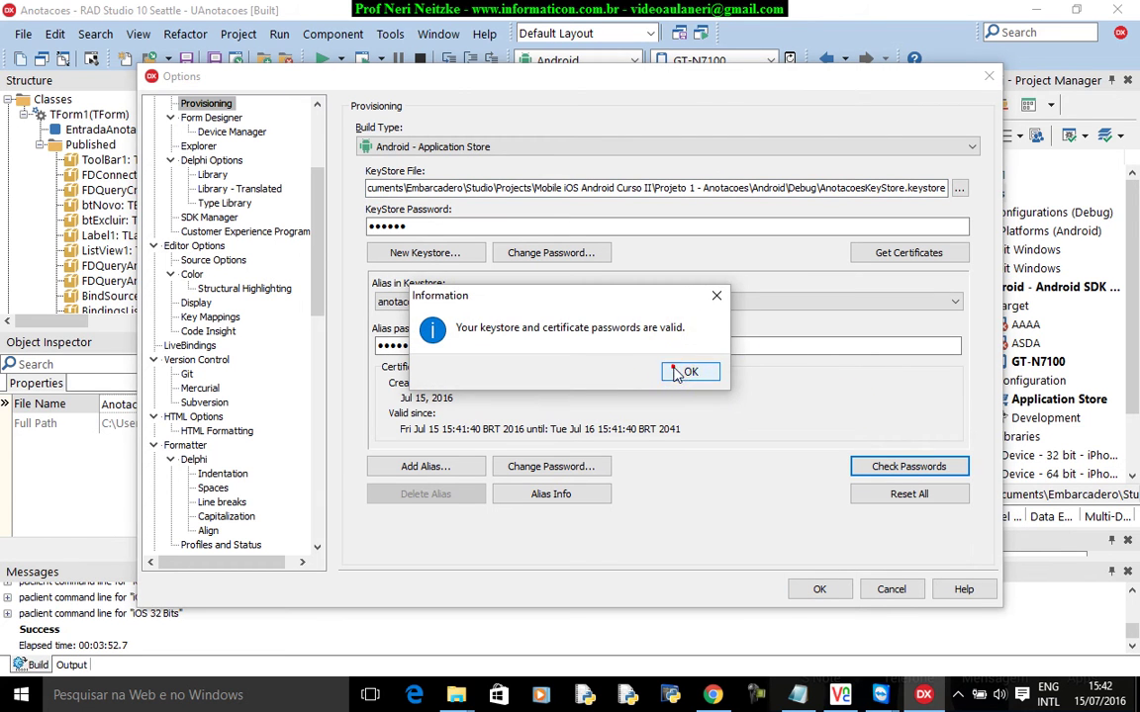
click(687, 371)
click(880, 466)
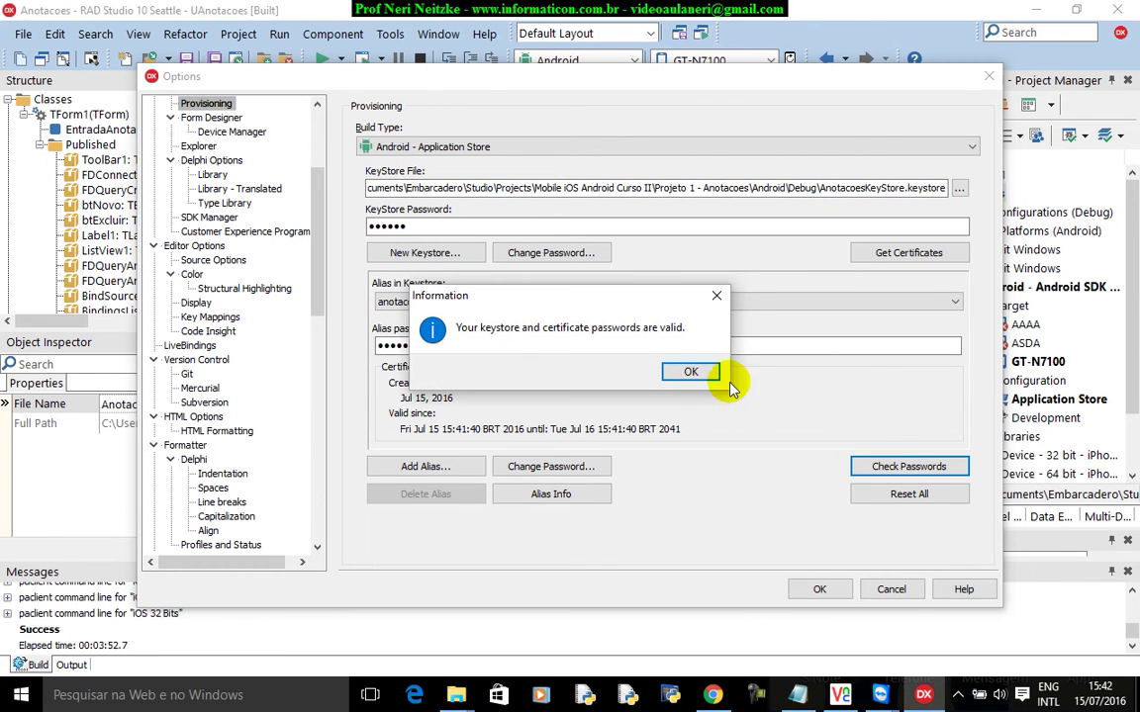
click(691, 372)
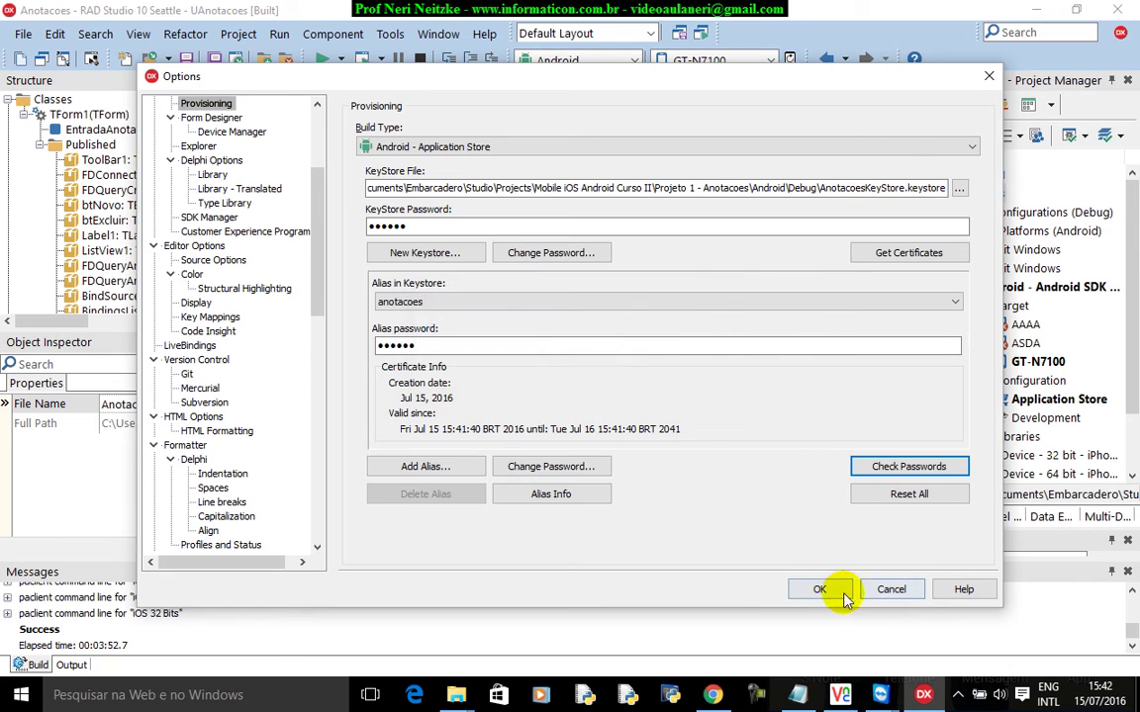
click(820, 589)
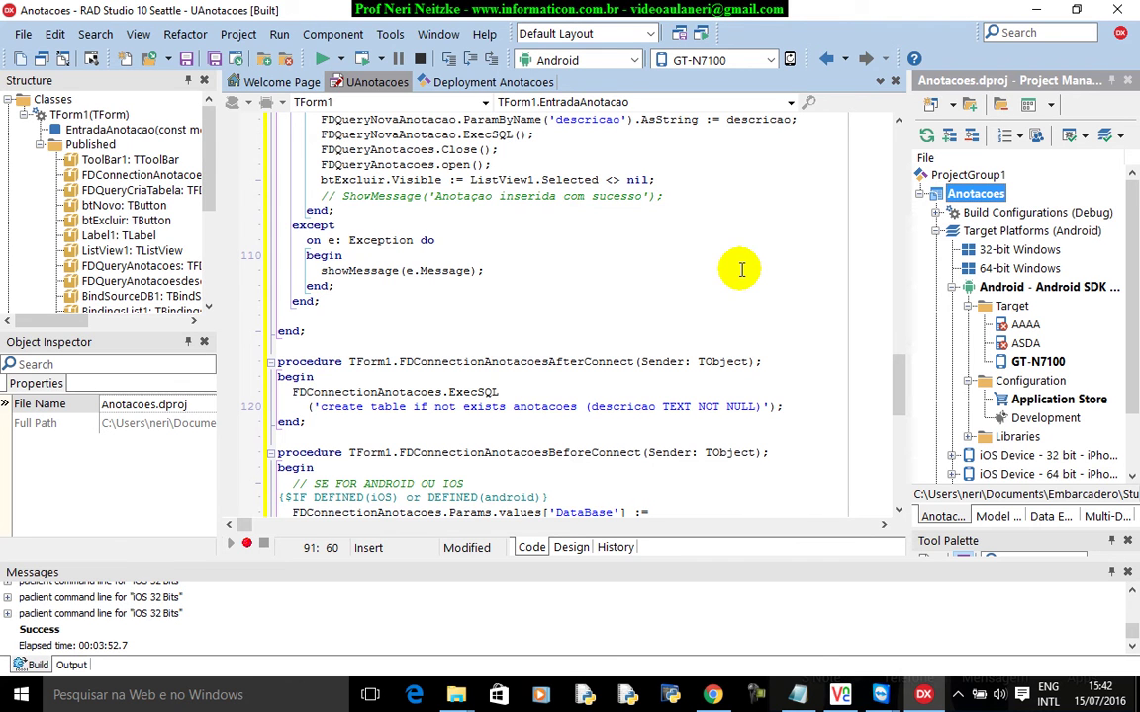
Run Anotacoes without debugging on the GT-N7100 phone.
click(319, 62)
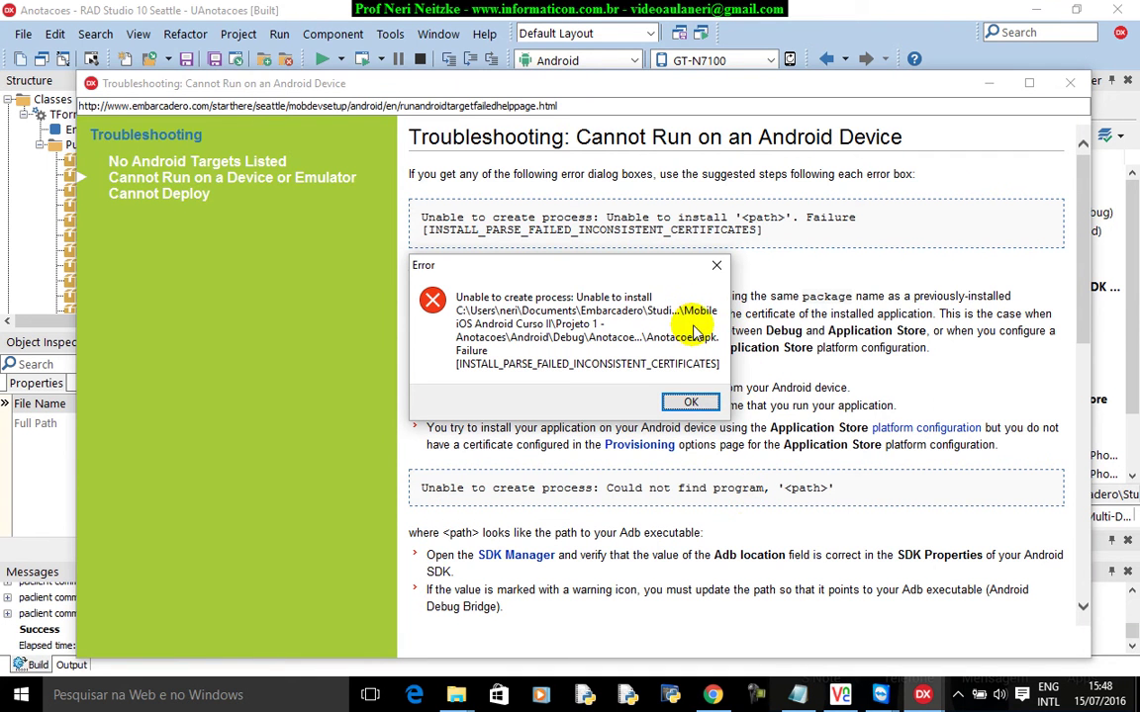
Dismiss the inconsistent-certificates error, close the troubleshooting help, and return to the code.
click(690, 406)
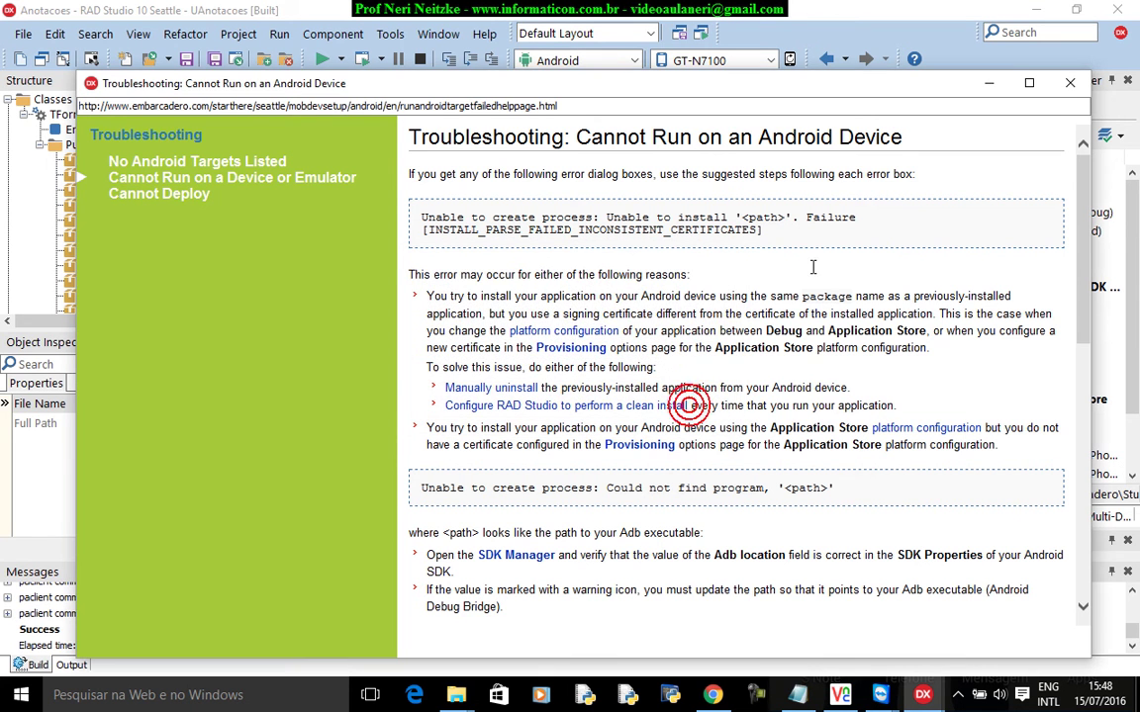
click(1069, 82)
click(686, 312)
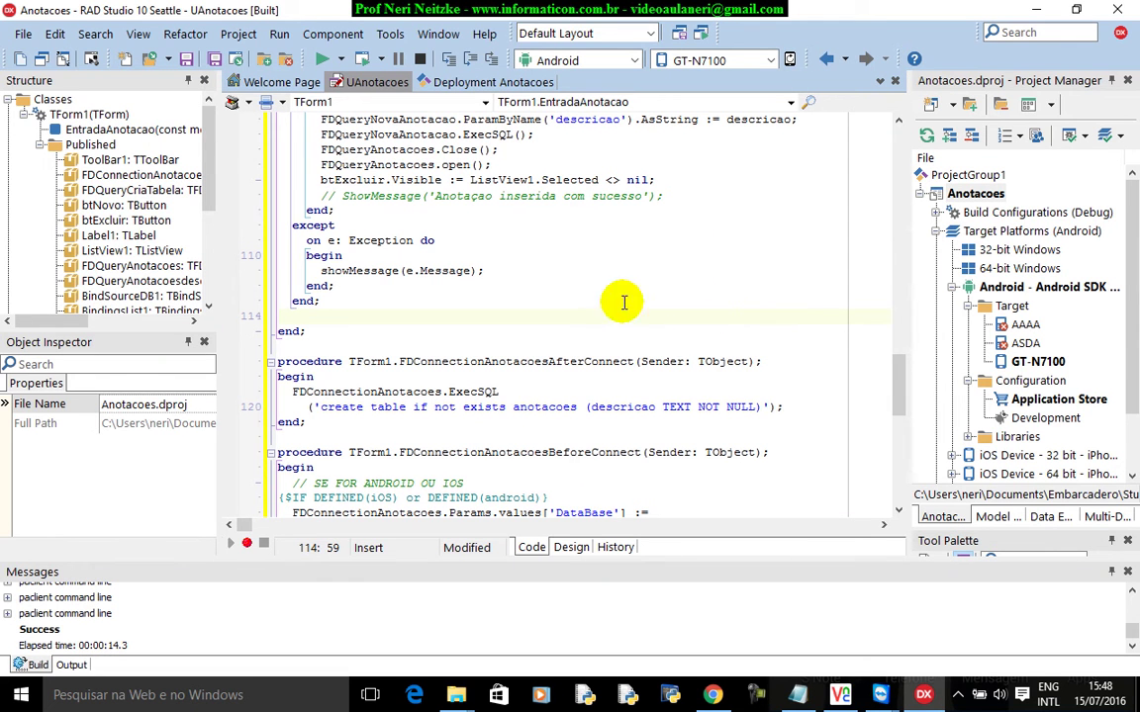
Open the IDE options and select the Android - Application Store build type in Provisioning.
click(391, 36)
click(391, 36)
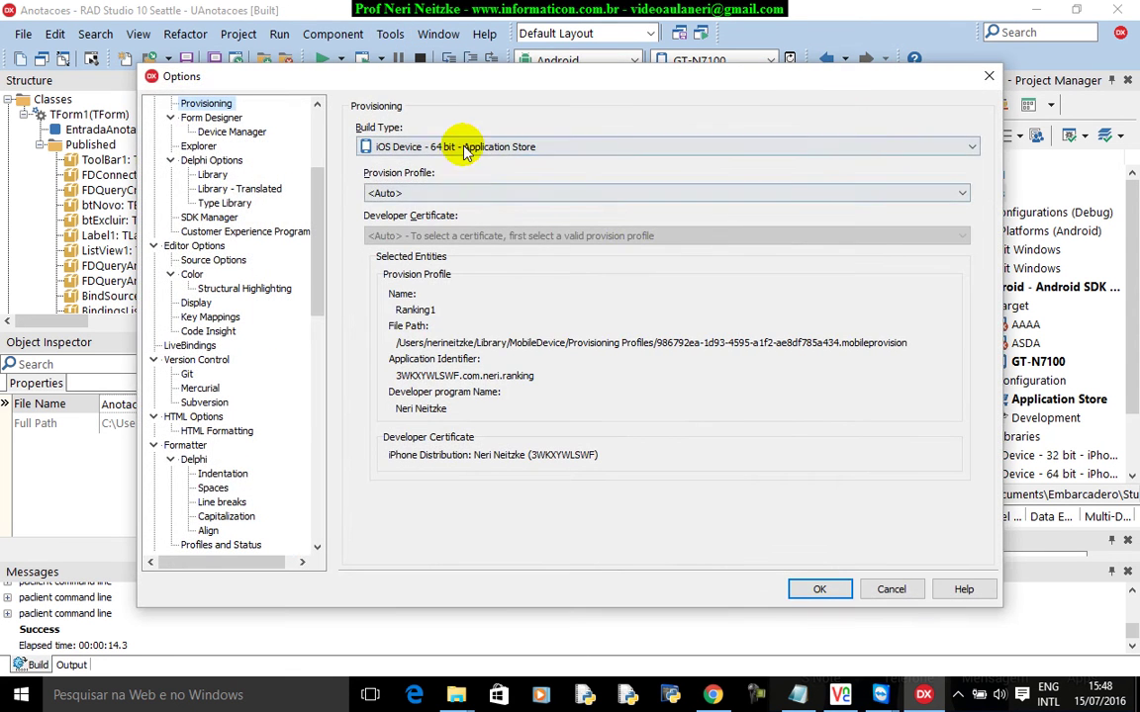
click(465, 147)
scroll(465, 228, down, 1)
click(467, 250)
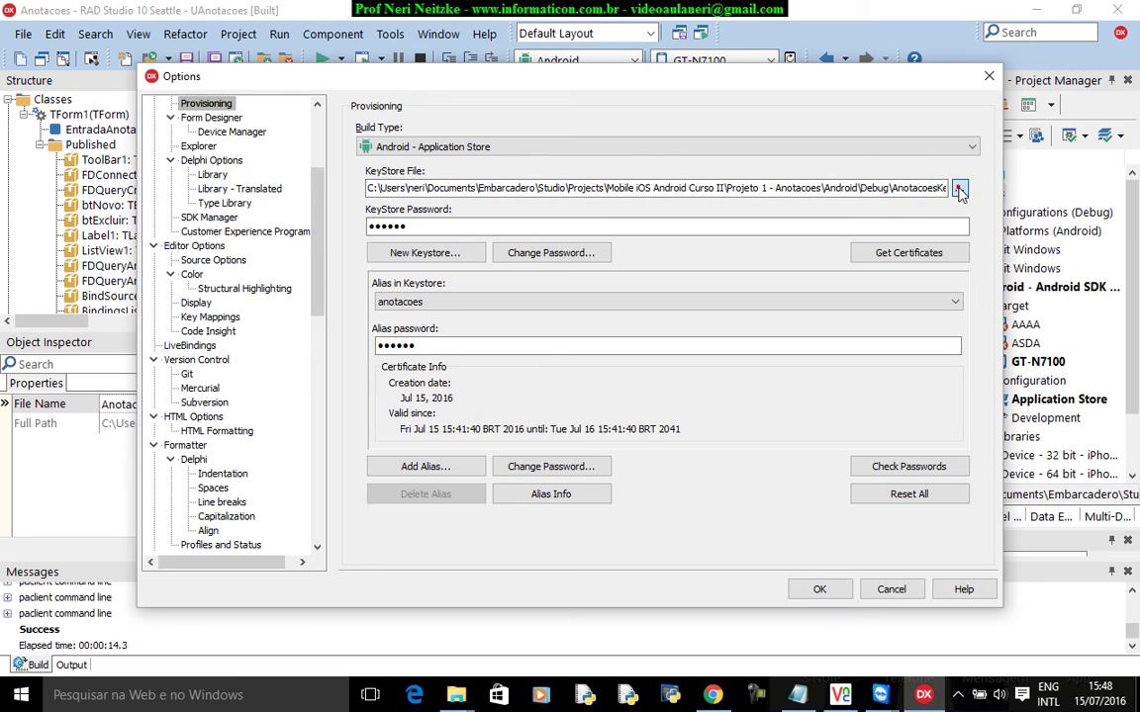
Browse to C:\videoaulas\datasnap\Fontes\client\Android and select Ranking.keystore as the keystore file.
click(960, 188)
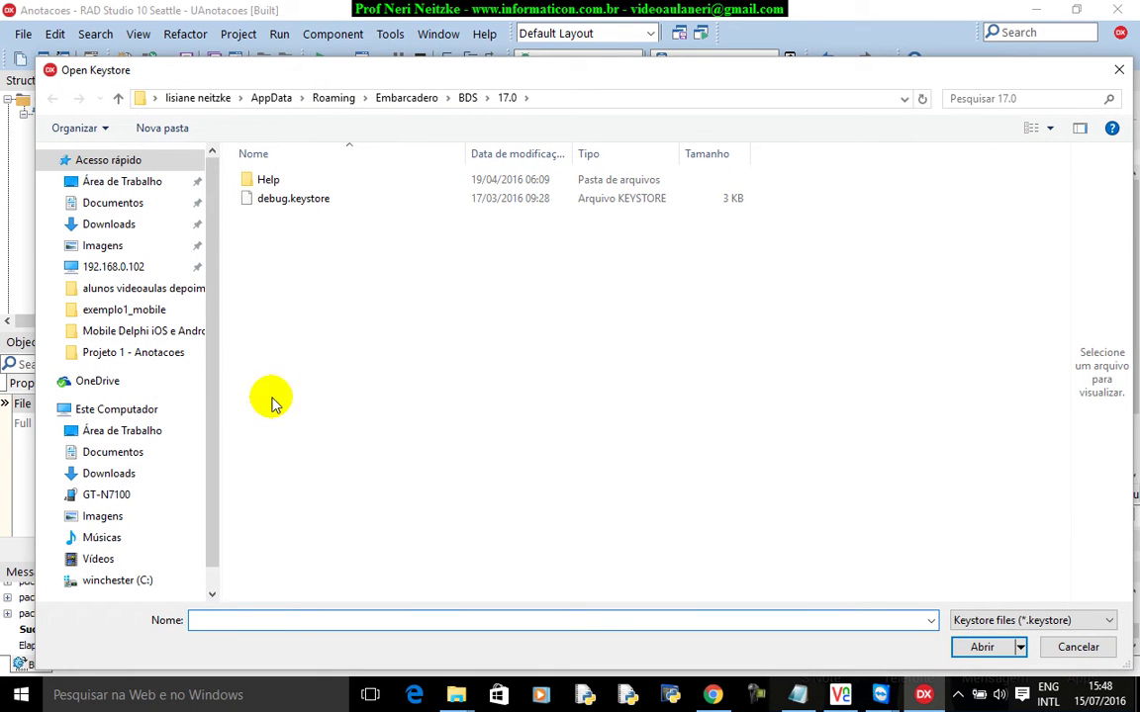
scroll(213, 307, down, 1)
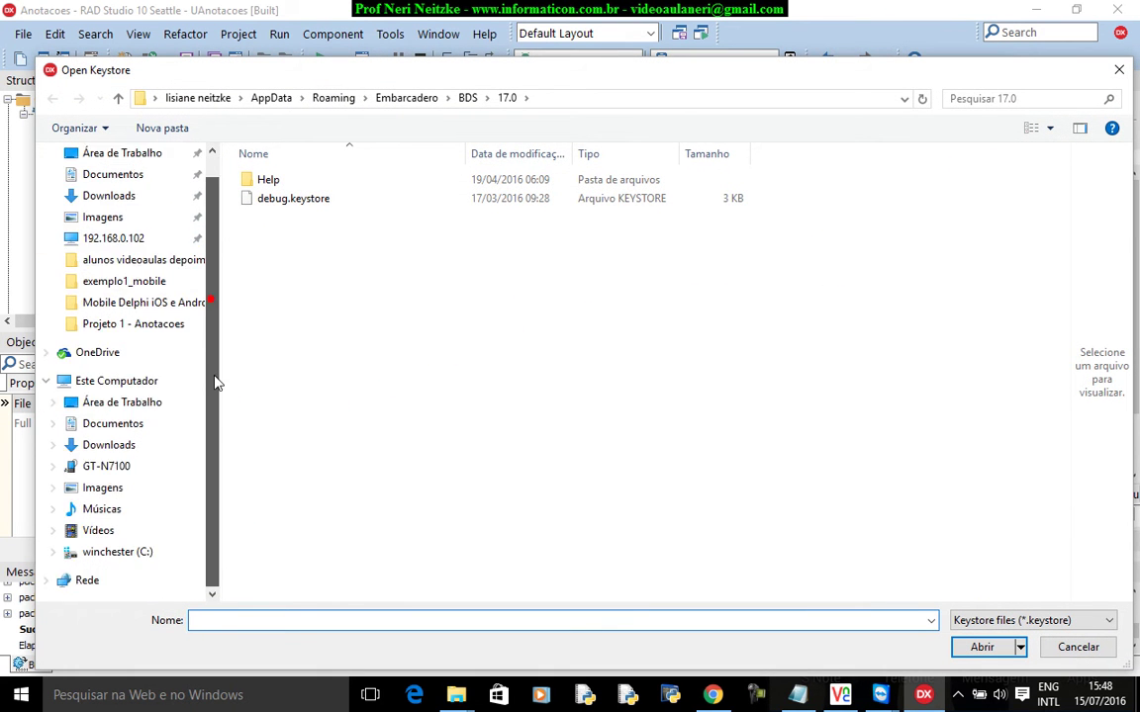
click(134, 552)
click(297, 441)
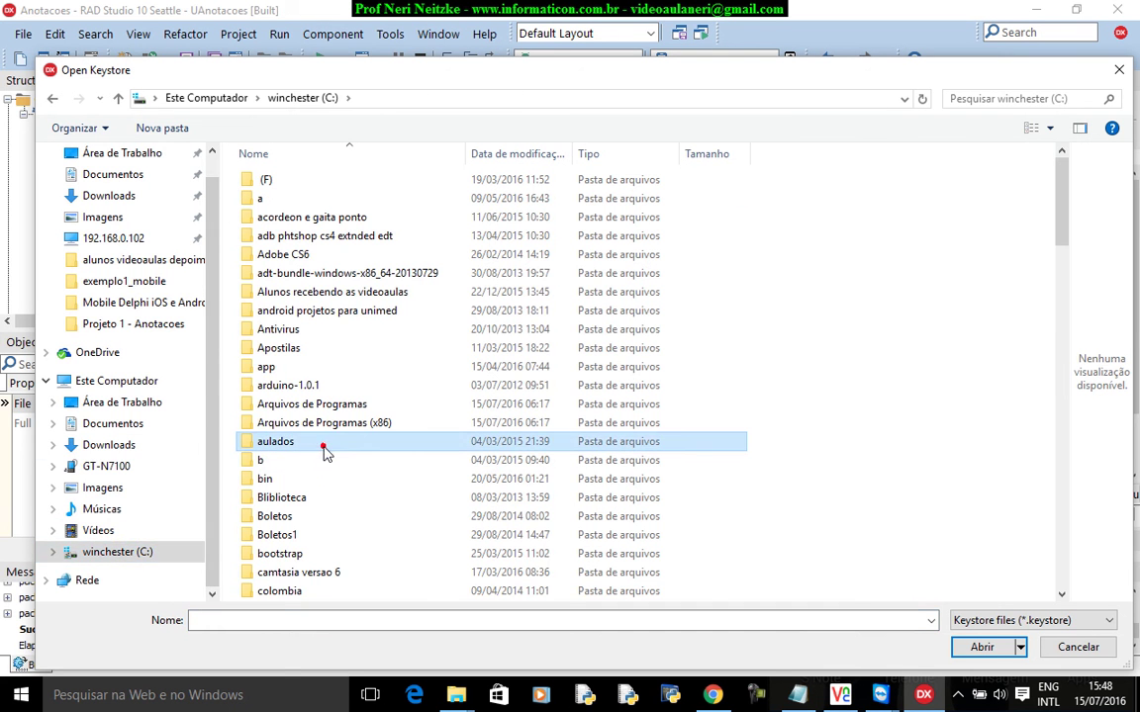
key(v)
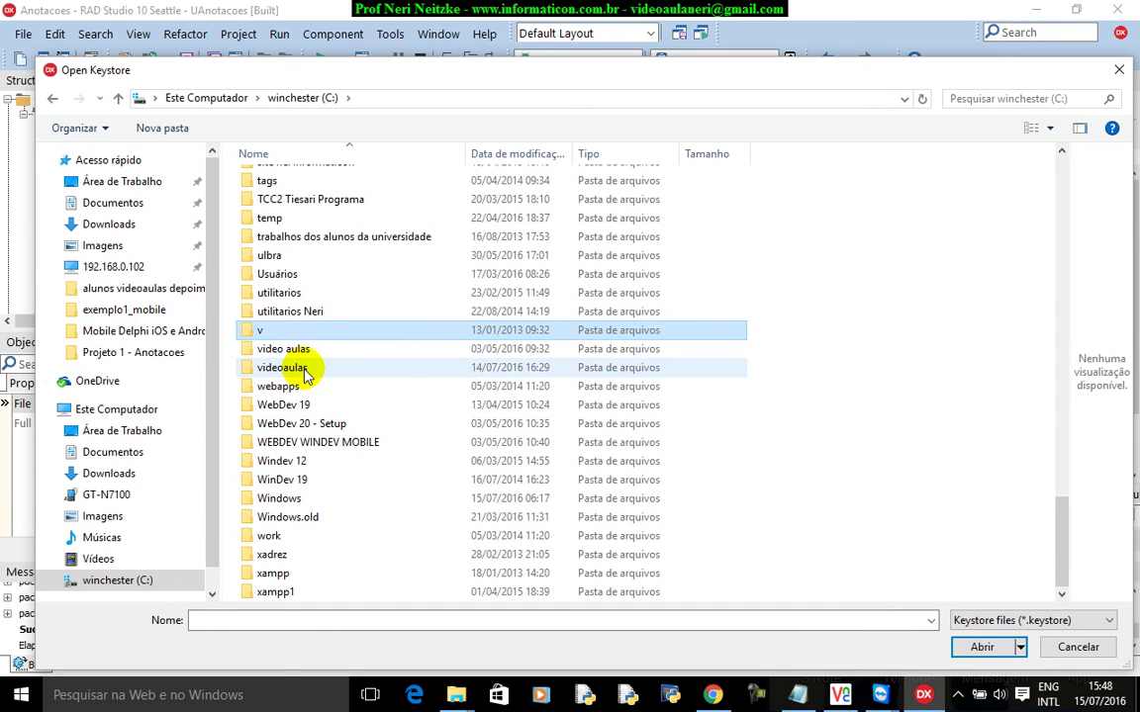
double_click(282, 367)
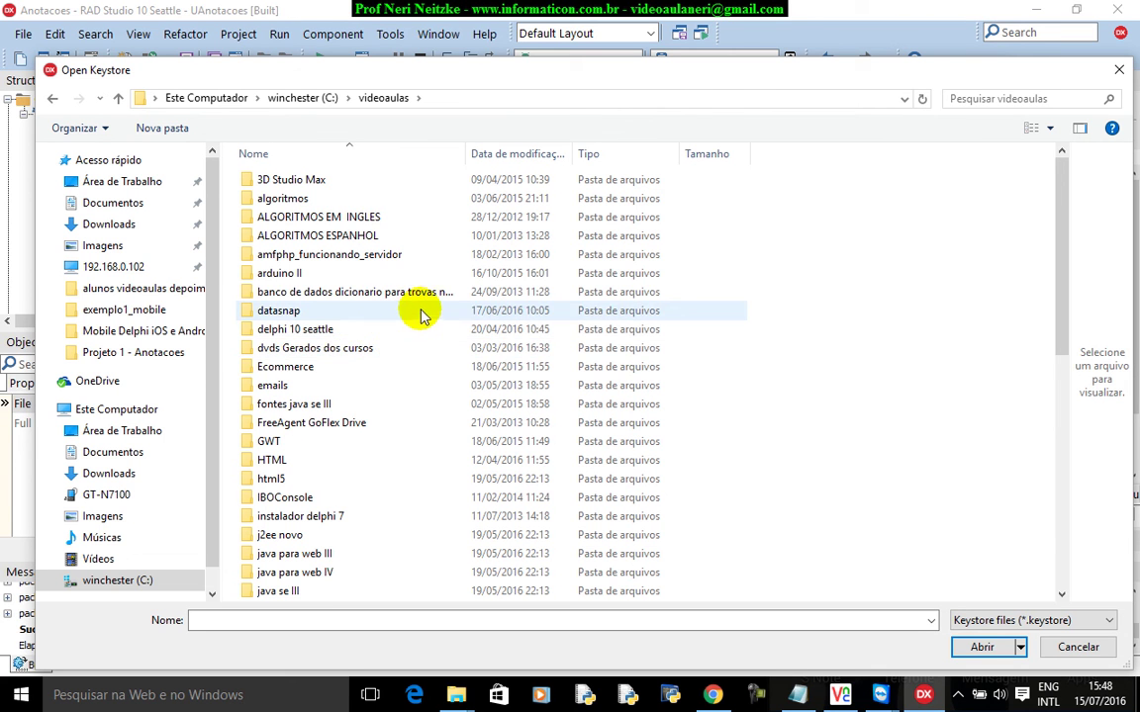
click(376, 310)
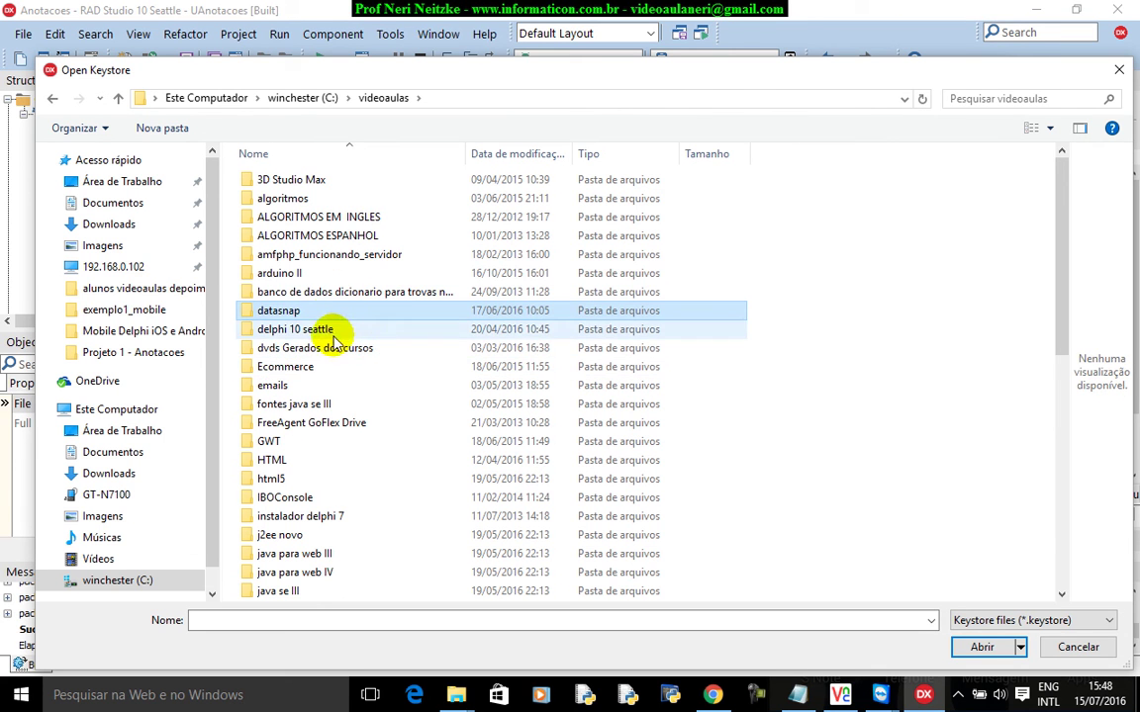
double_click(298, 313)
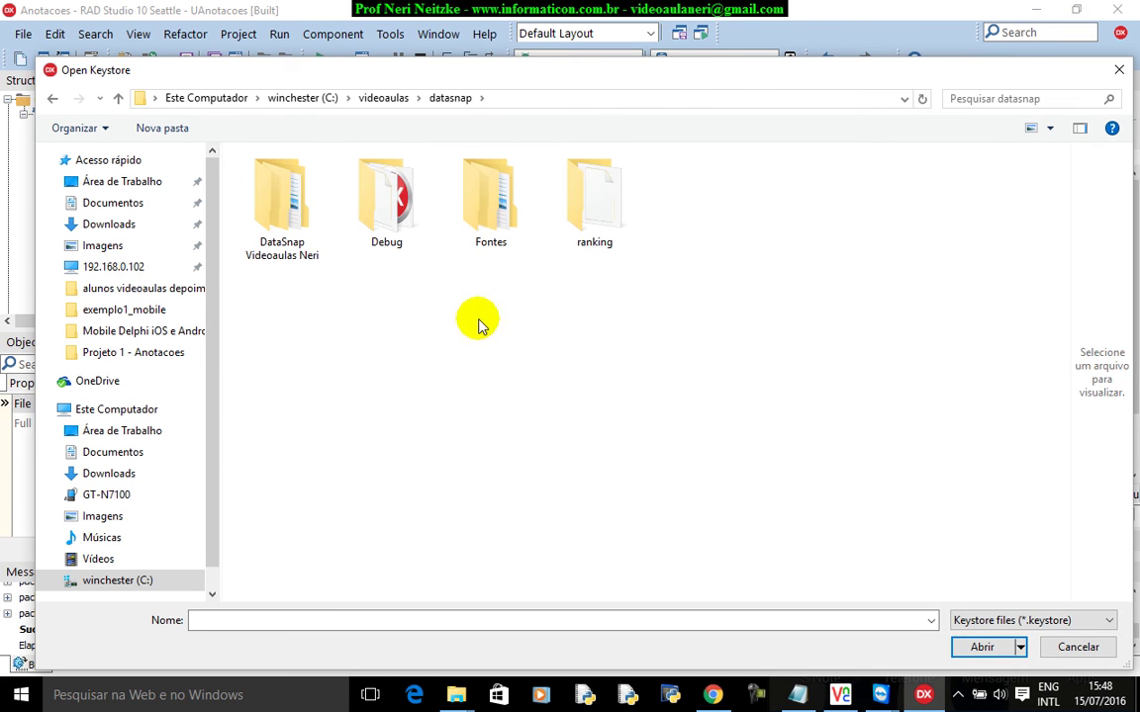
double_click(499, 213)
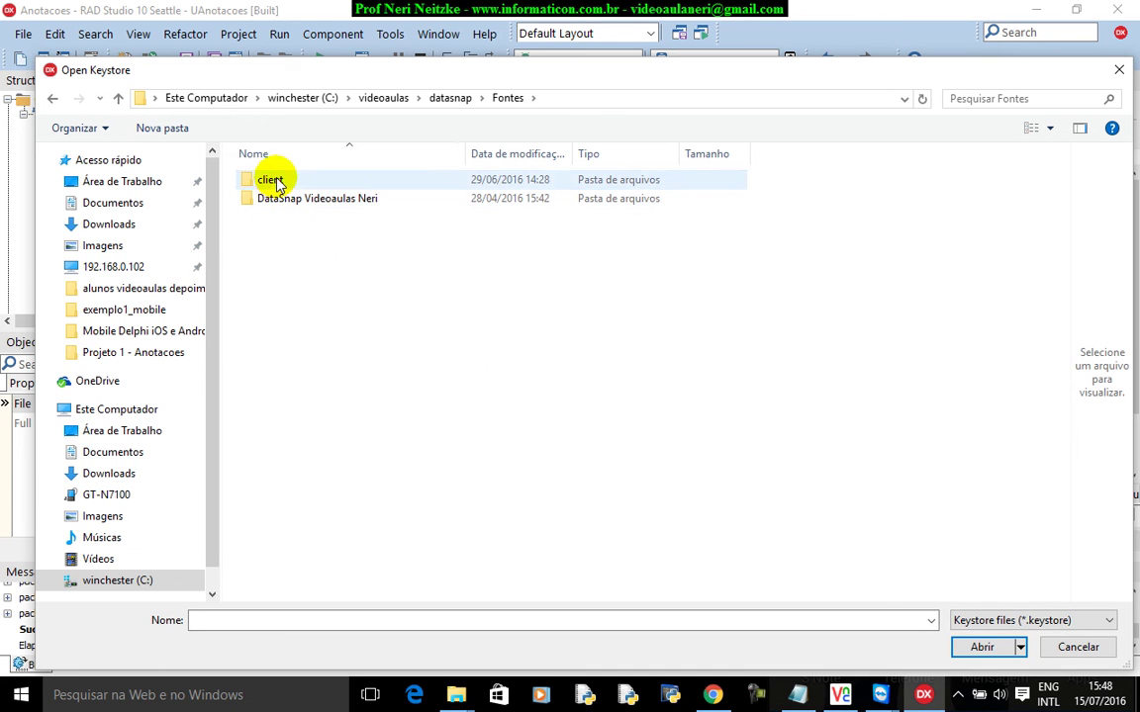
double_click(277, 183)
double_click(309, 220)
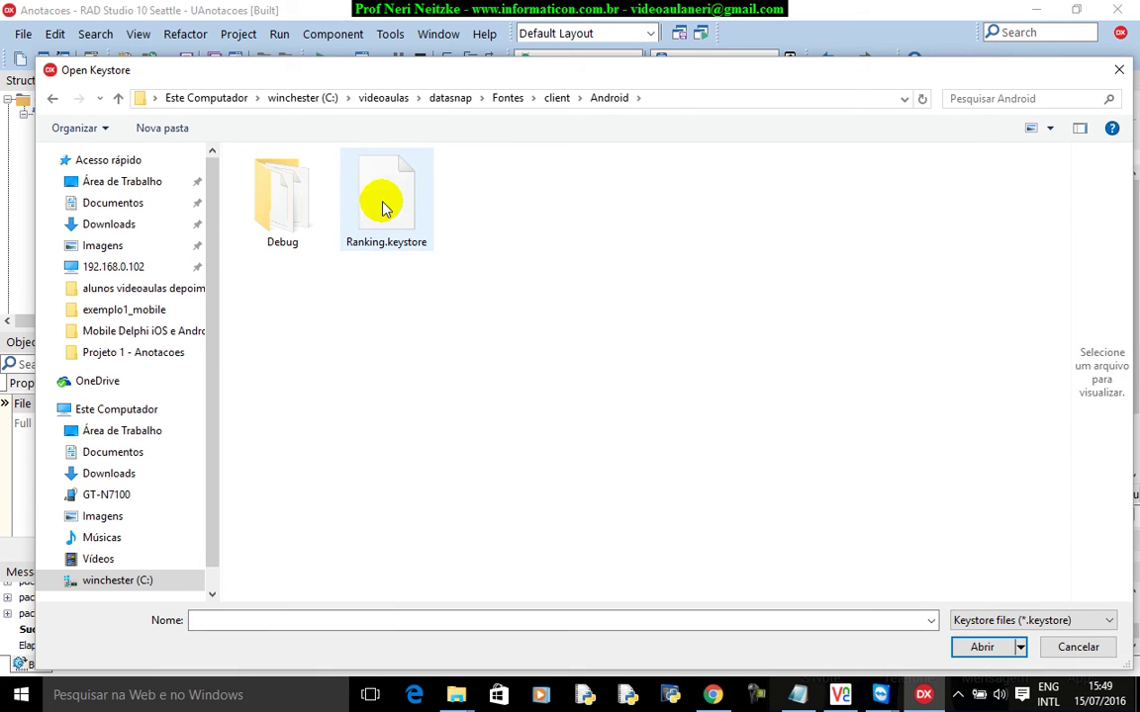
click(386, 208)
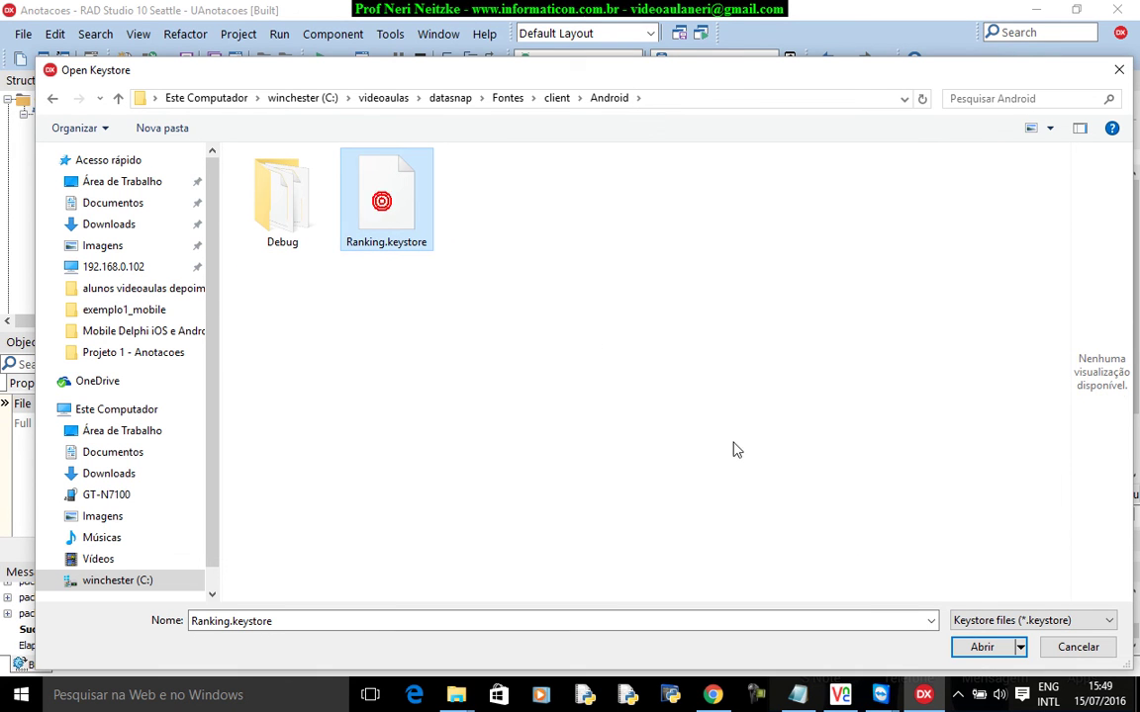
Load Ranking.keystore, dismiss the keytool error and re-enter the keystore password.
click(982, 647)
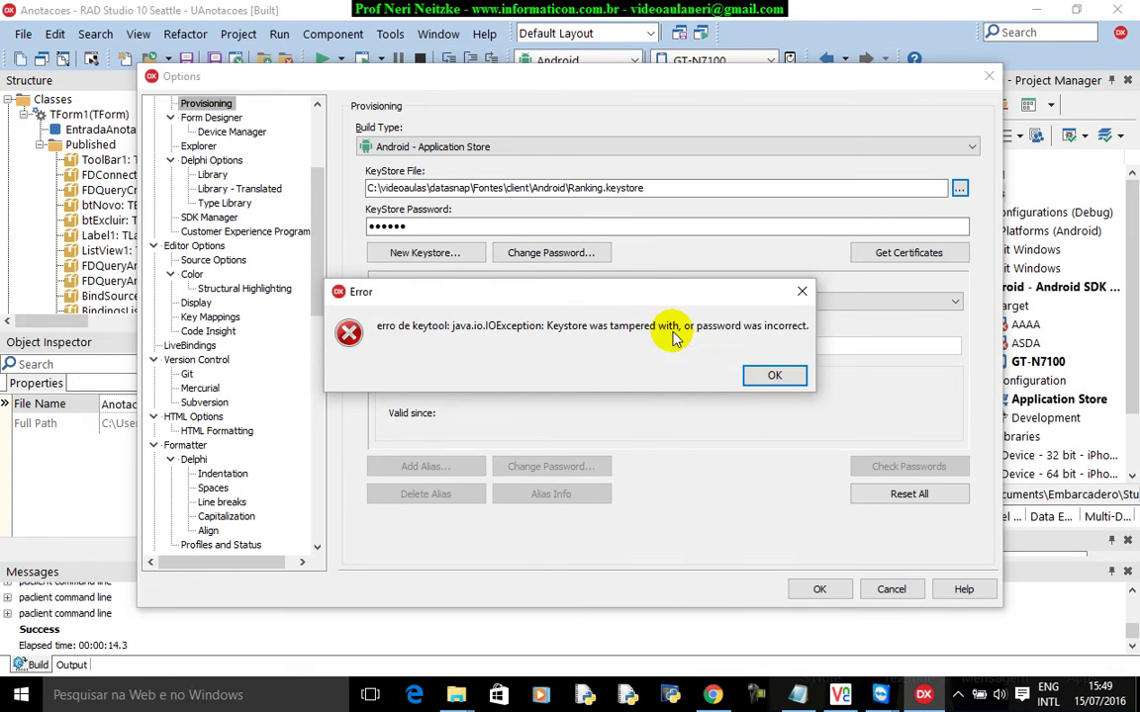
click(769, 377)
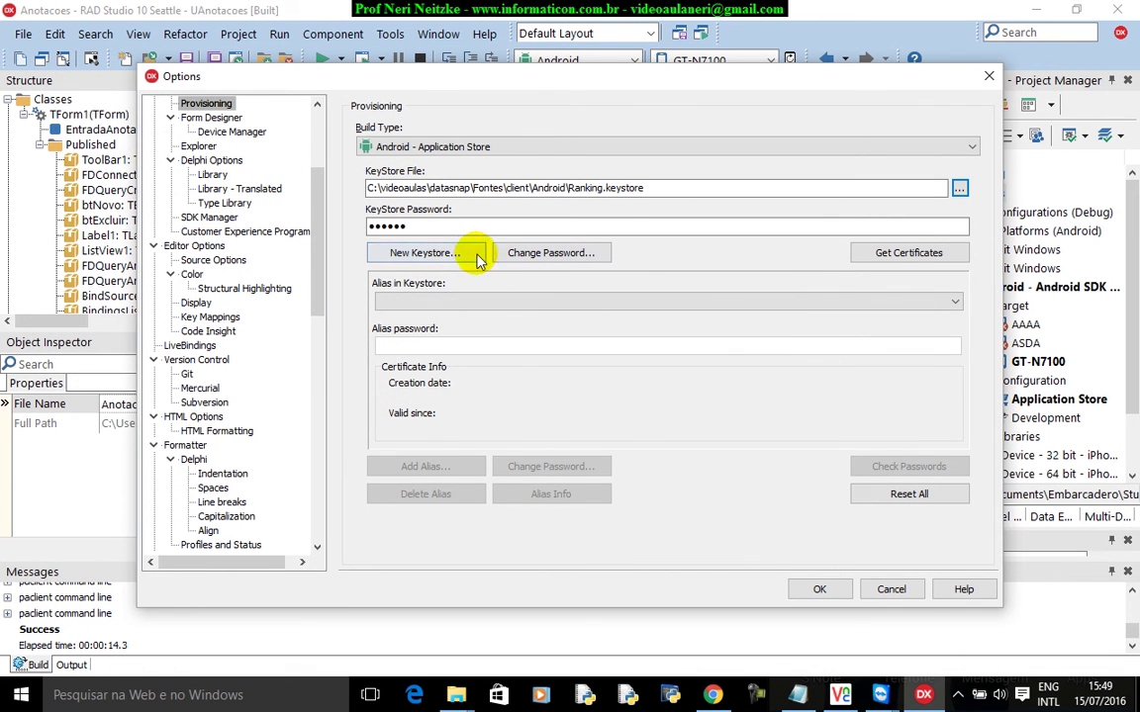
click(445, 229)
text(1)
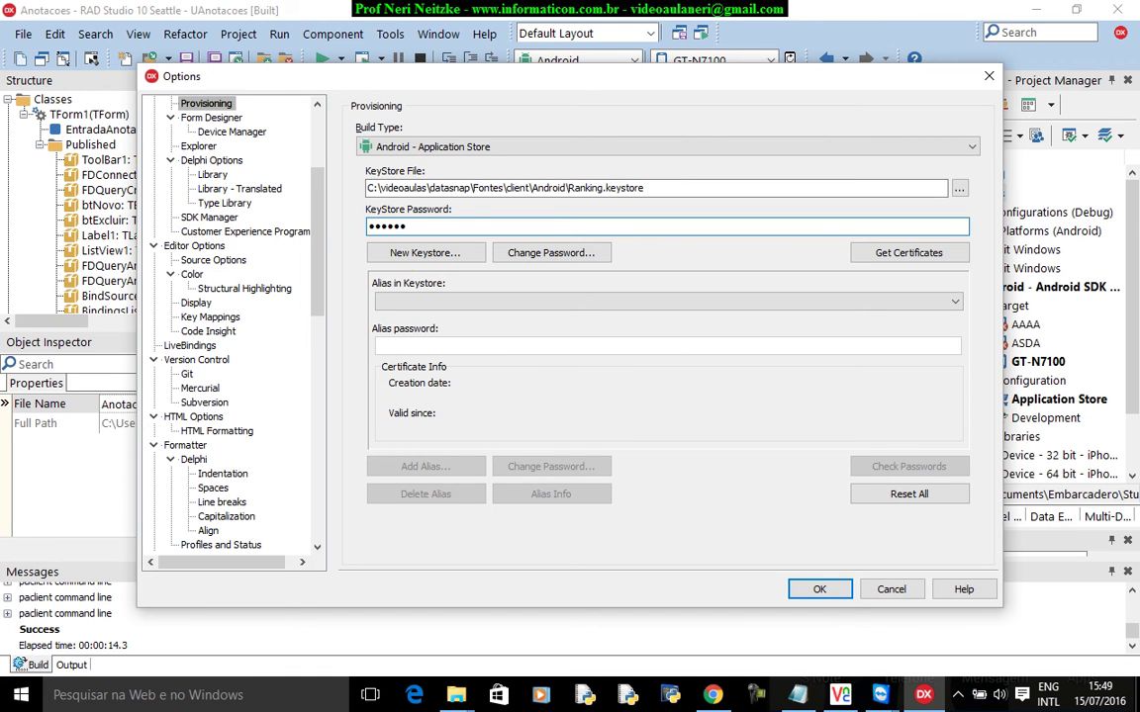
click(492, 303)
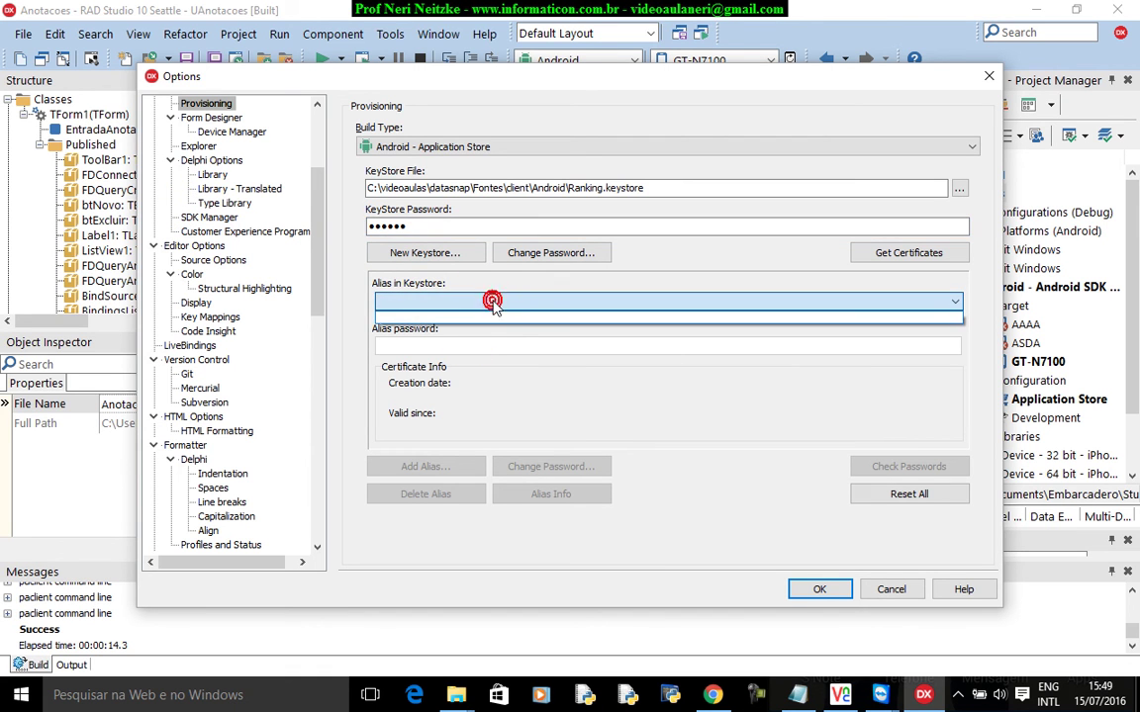
Retry Get Certificates twice, dismissing both wrong-password errors, then cancel the Options dialog.
click(905, 254)
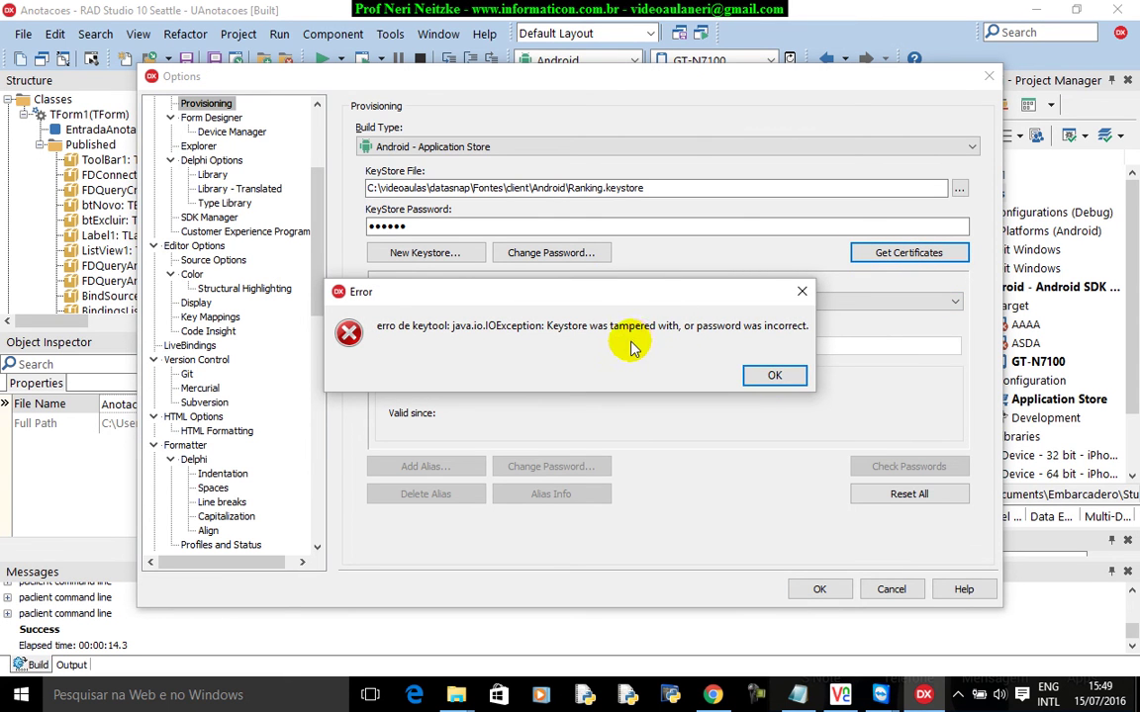
click(769, 377)
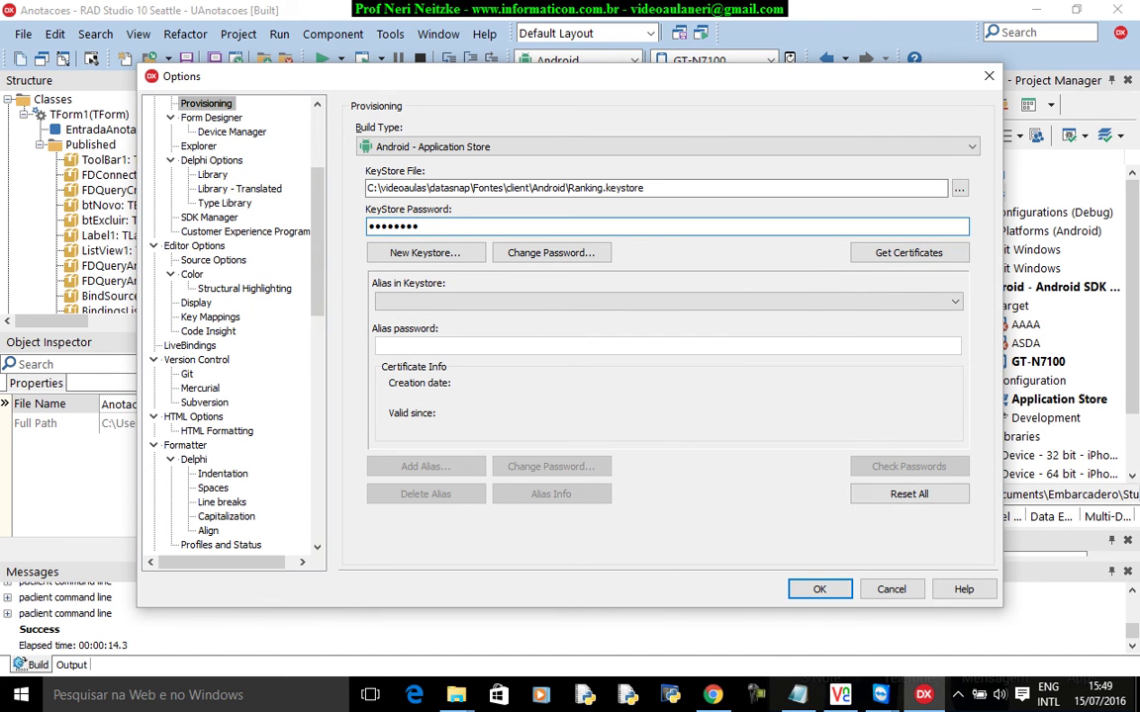
click(908, 252)
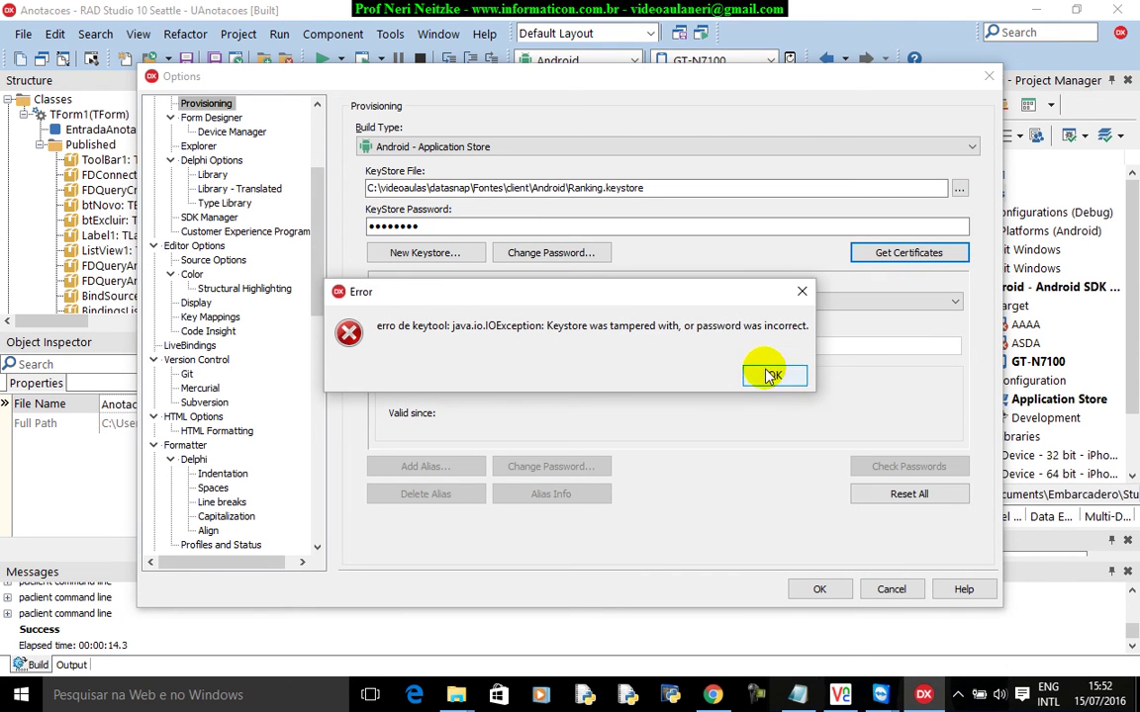
click(770, 374)
click(661, 187)
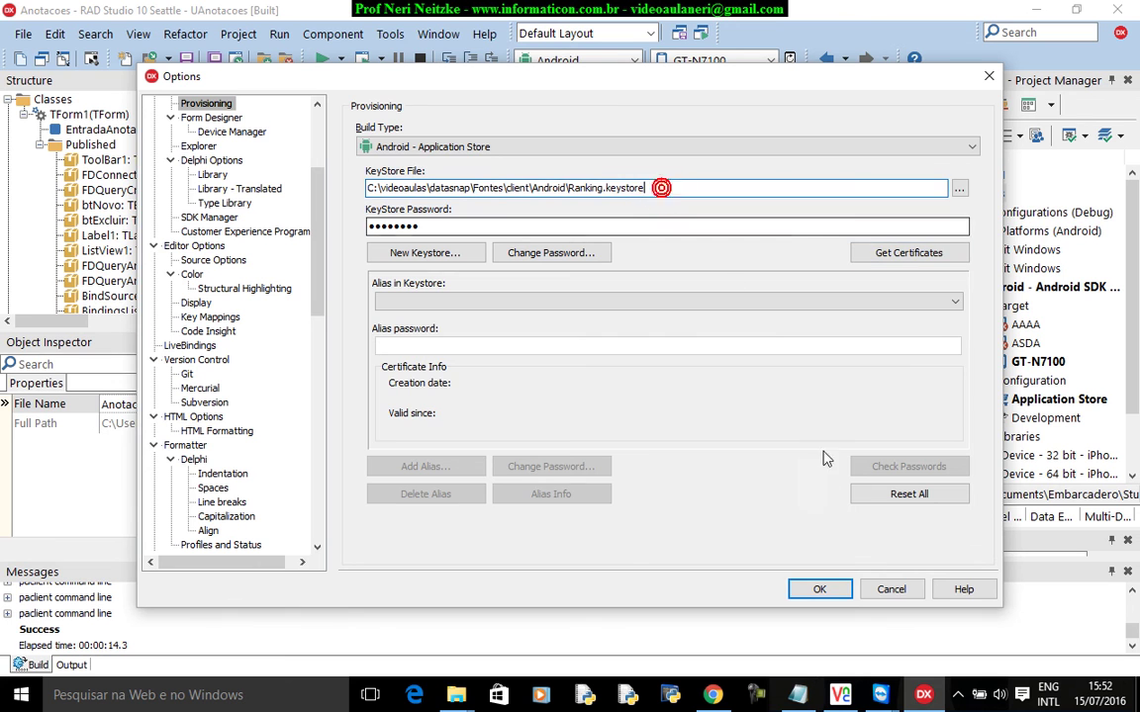
click(886, 586)
Bring up the TeamViewer phone window, then bring RAD Studio back in front of it.
mouse_move(879, 692)
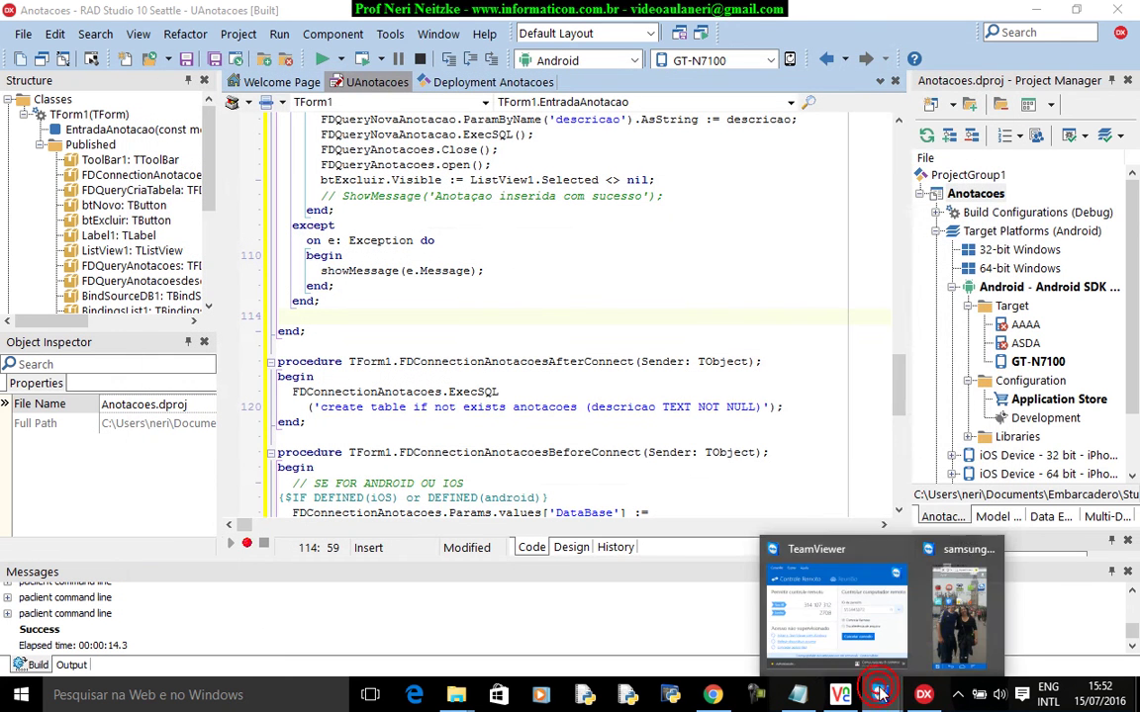
click(948, 614)
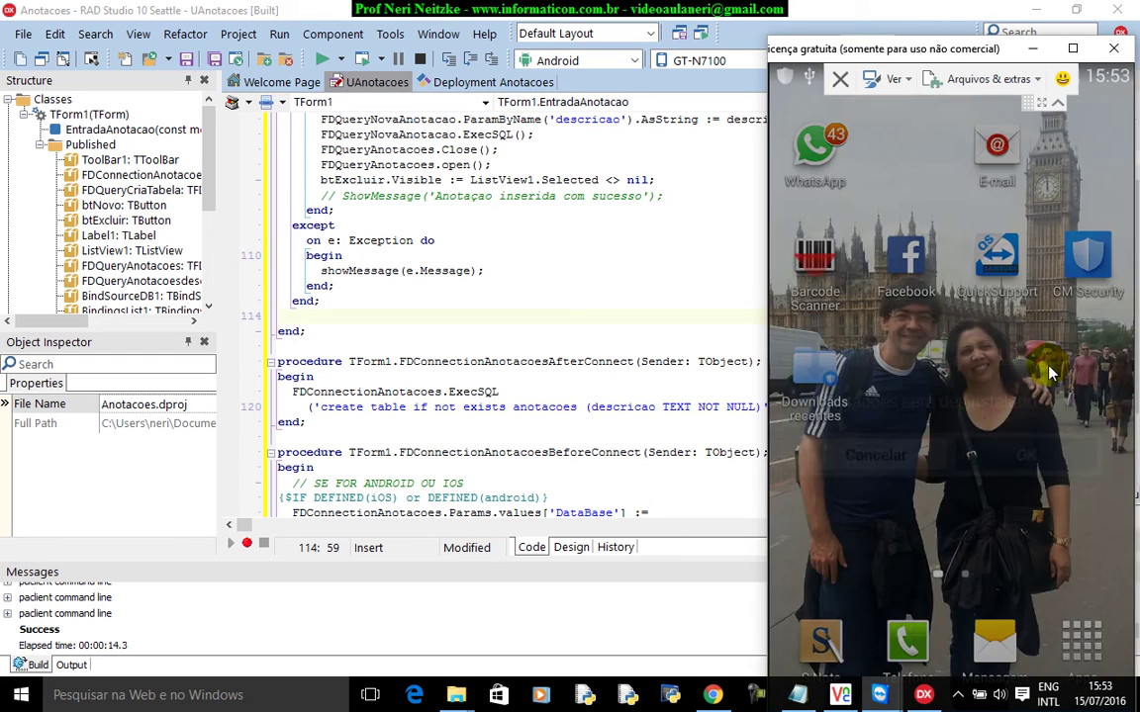
click(605, 294)
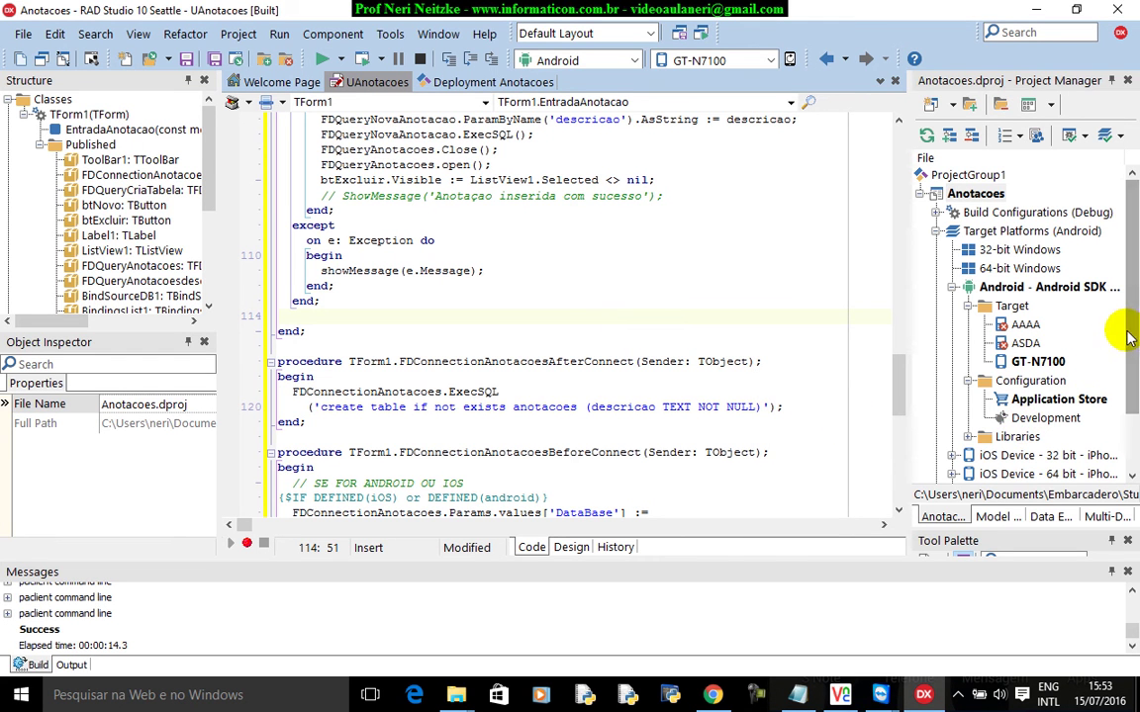
Set the Anotacoes provisioning build type to Android - Application Store, then run the app.
click(989, 194)
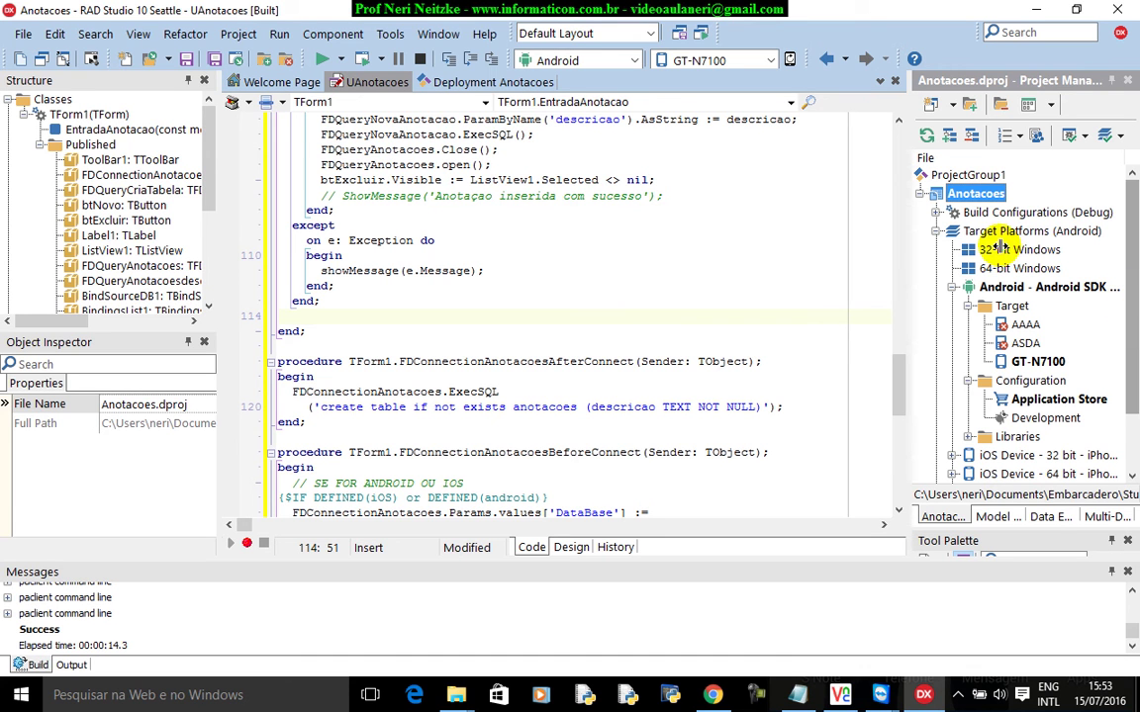
click(406, 33)
click(396, 34)
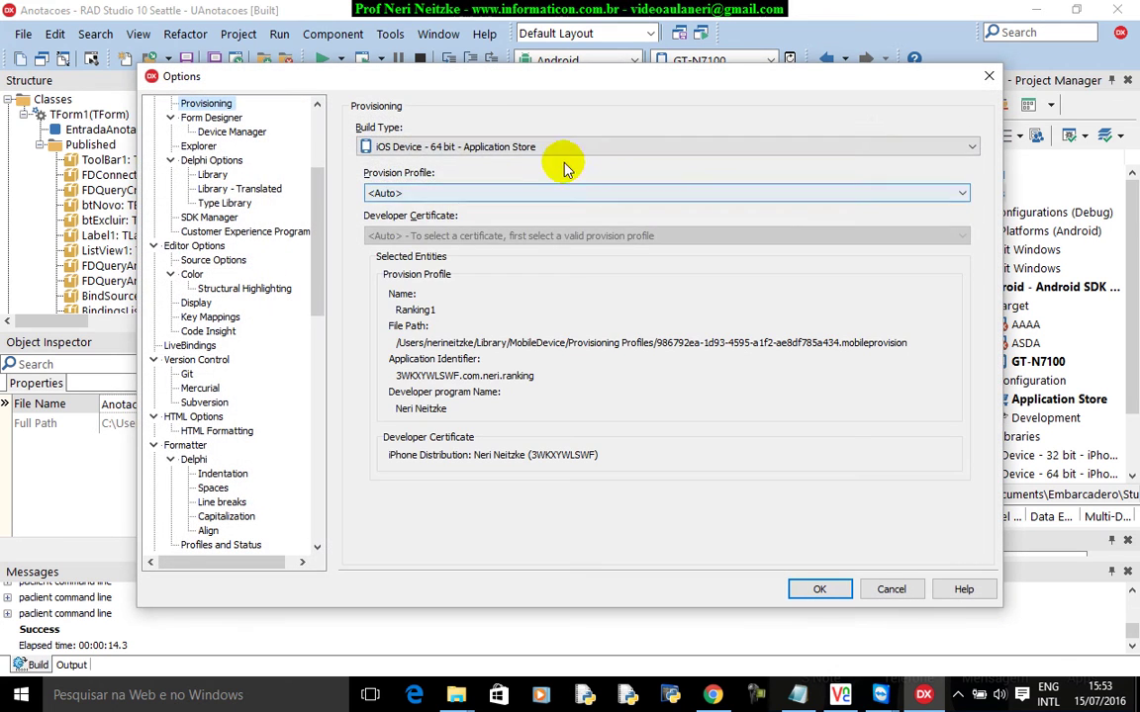
click(562, 148)
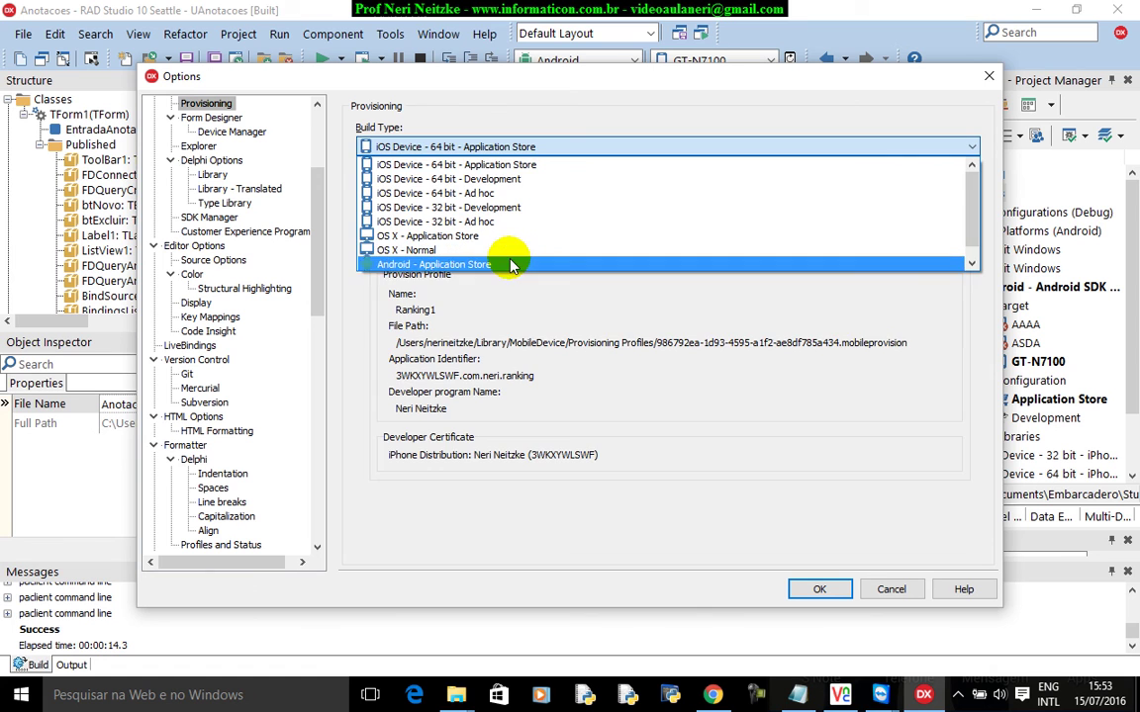
click(509, 264)
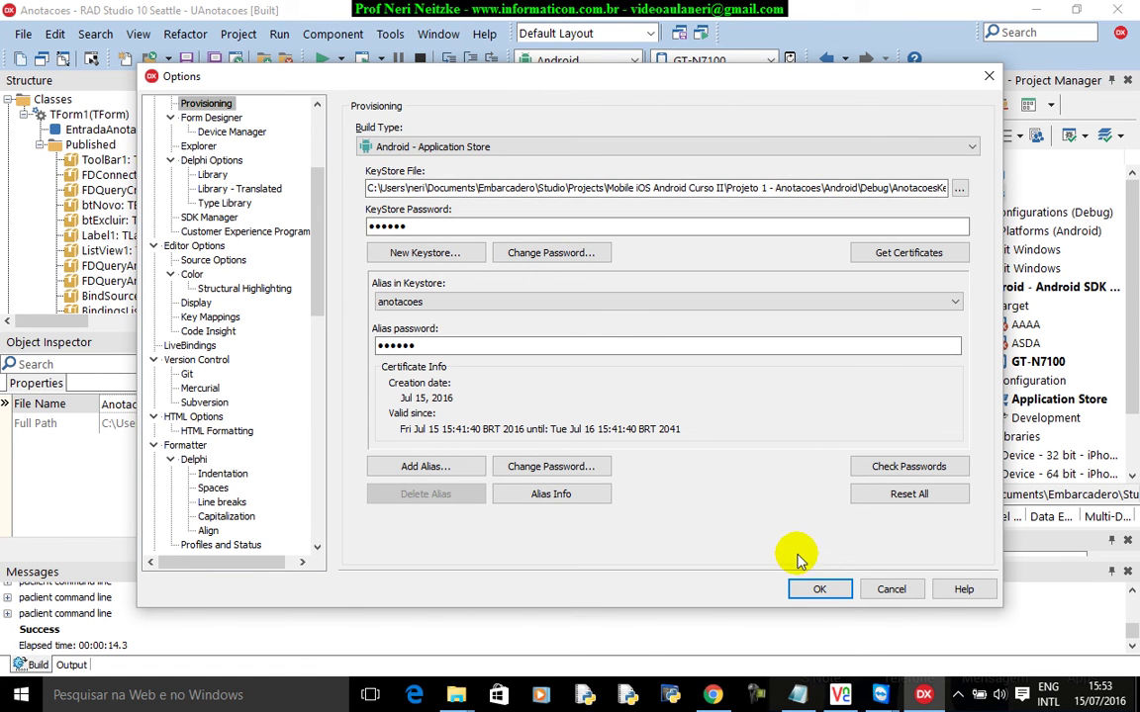
click(811, 588)
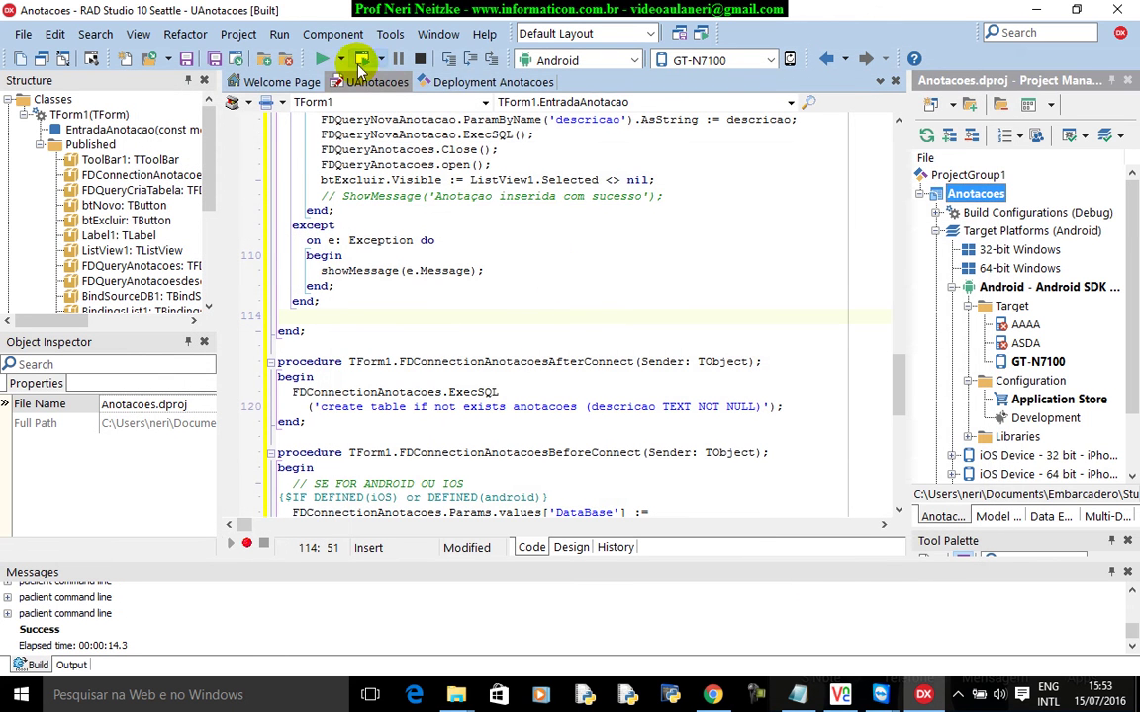
click(323, 59)
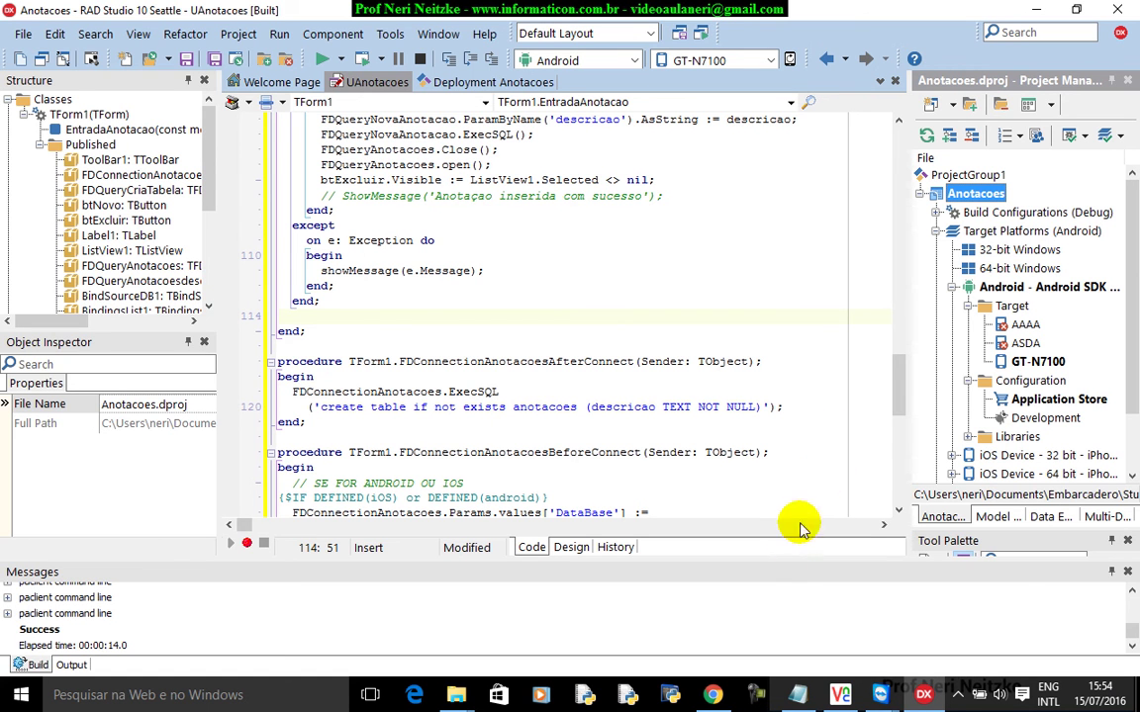
Wait for the Anotacoes build to deploy and open its note-entry prompt on the phone.
mouse_move(880, 695)
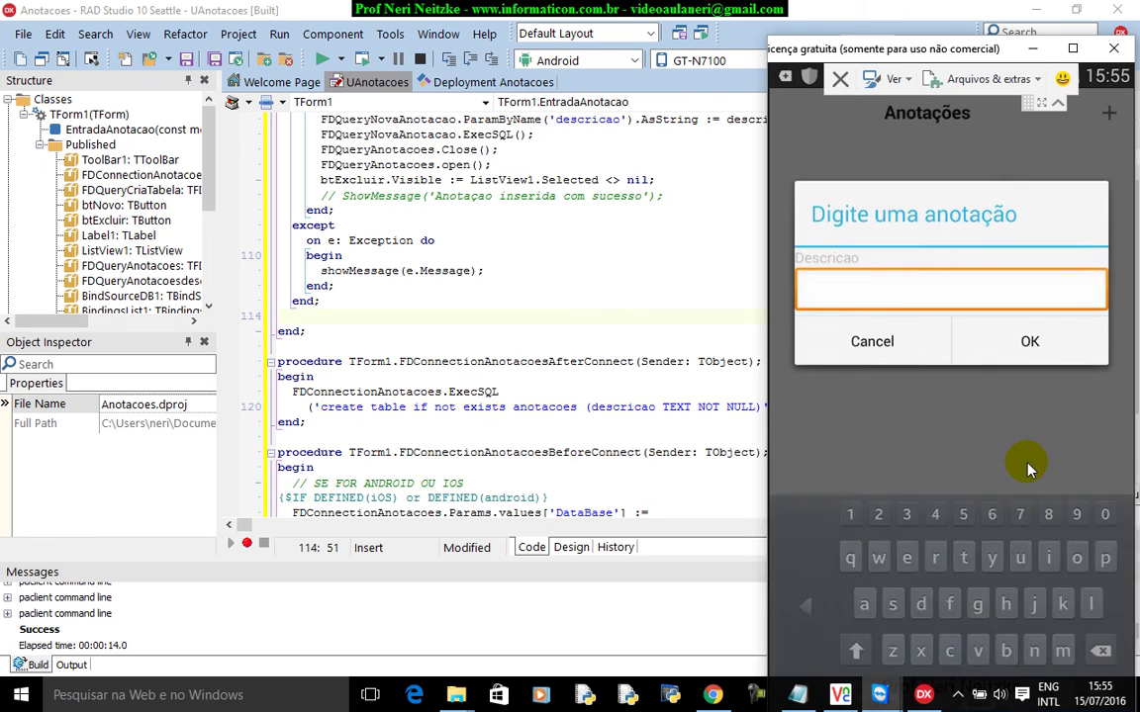
Add the note 'ddd' in the phone app, then return to RAD Studio.
text(ddd)
key(Return)
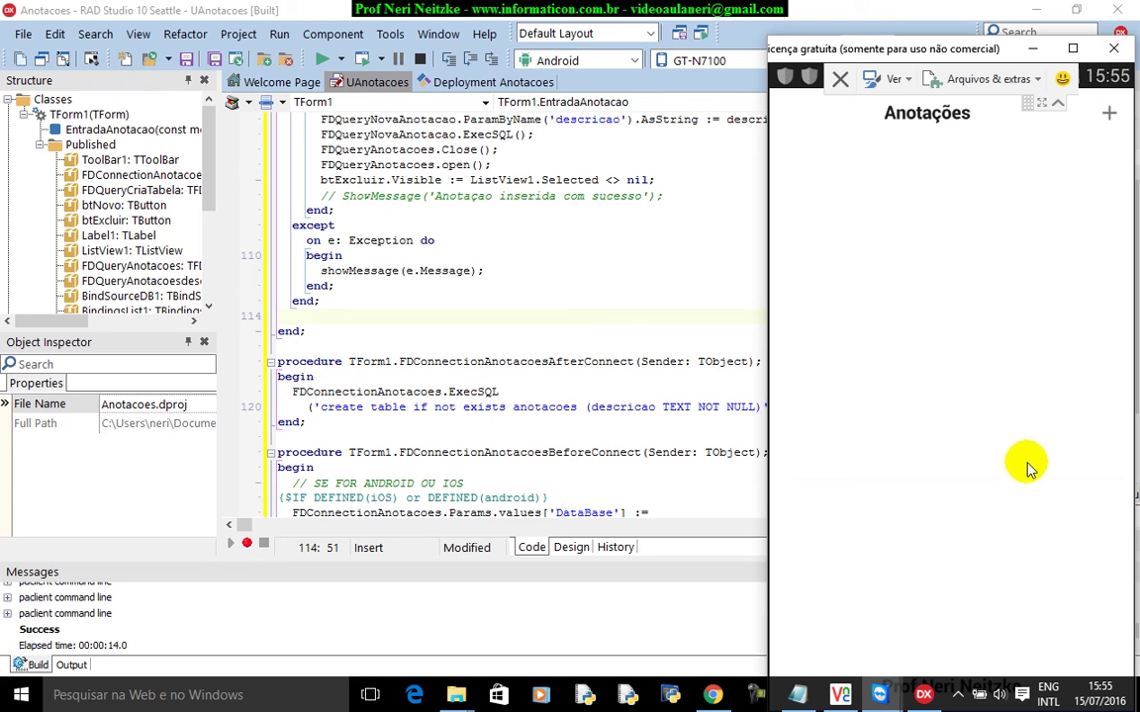
click(683, 213)
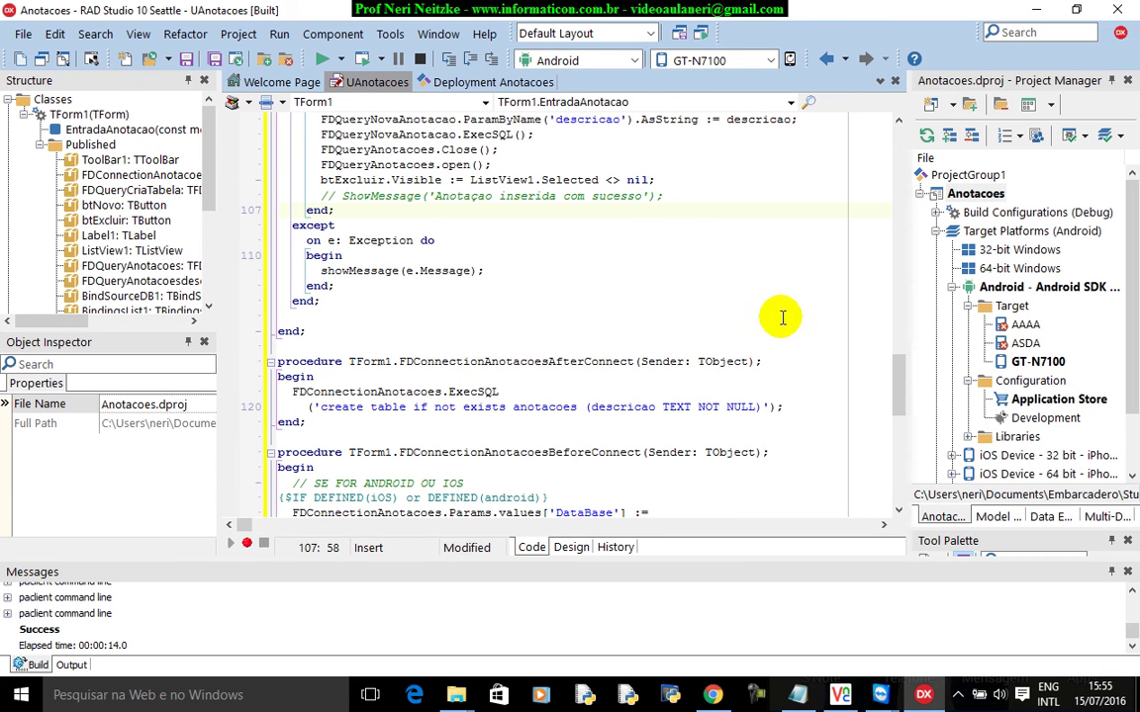
Select the Application Store configuration and show the Android - Application Store provisioning settings.
click(1057, 402)
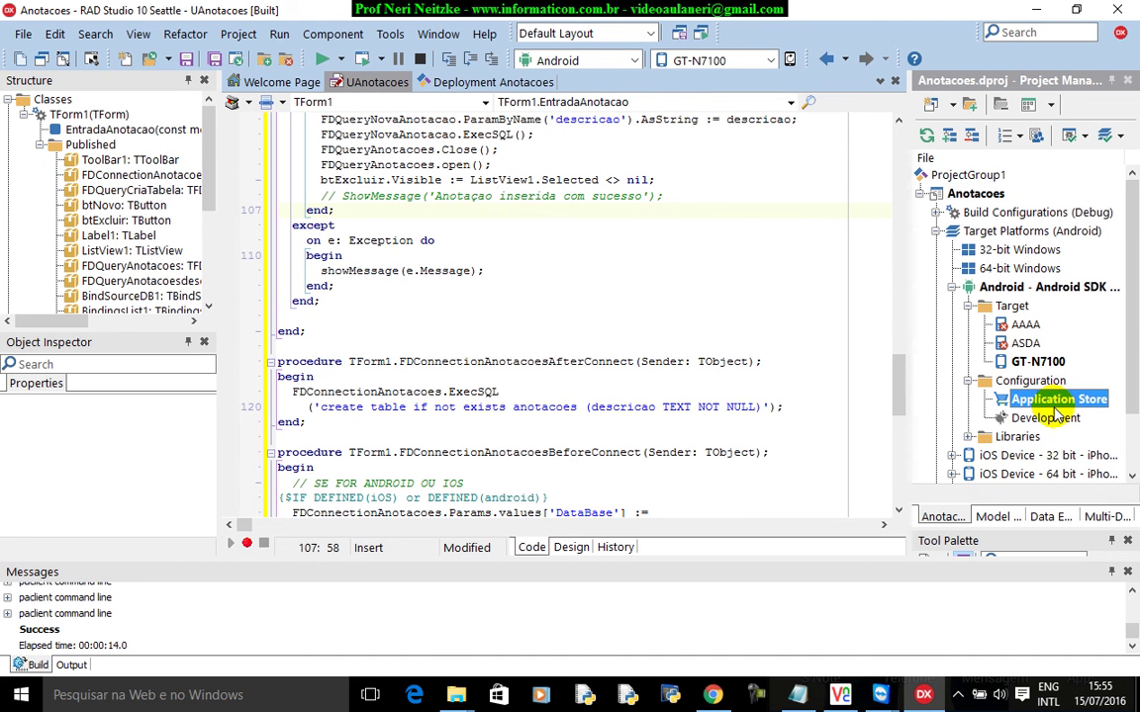
click(385, 34)
click(394, 40)
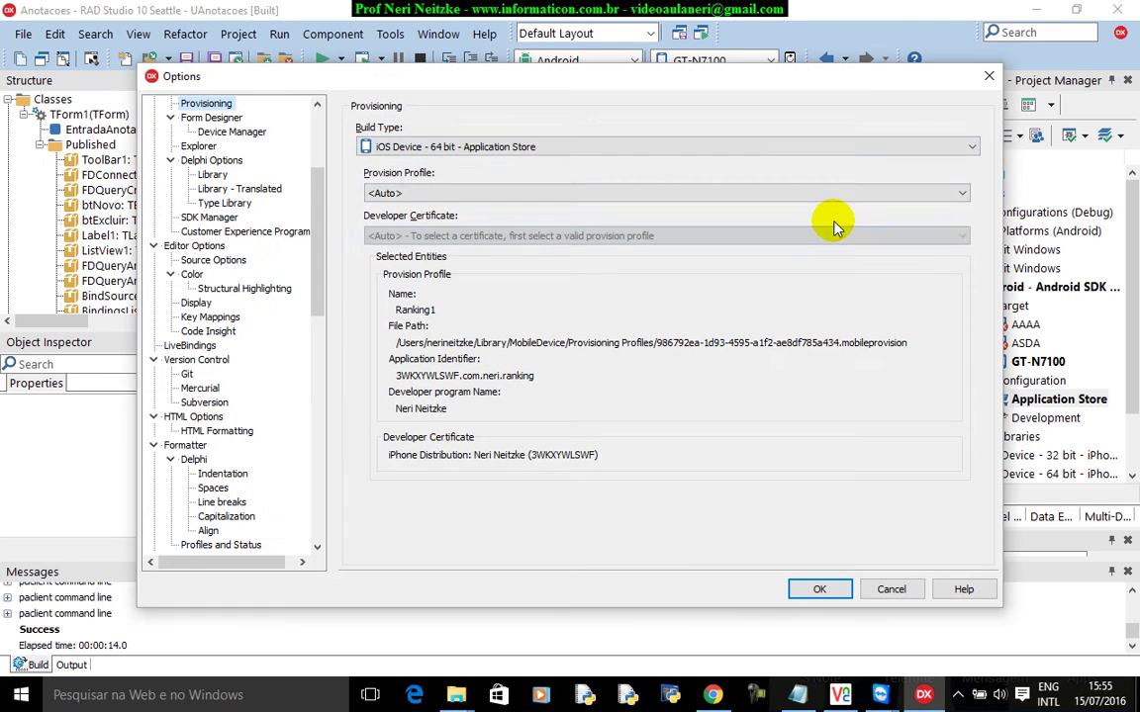
click(494, 194)
click(522, 146)
click(521, 145)
click(478, 265)
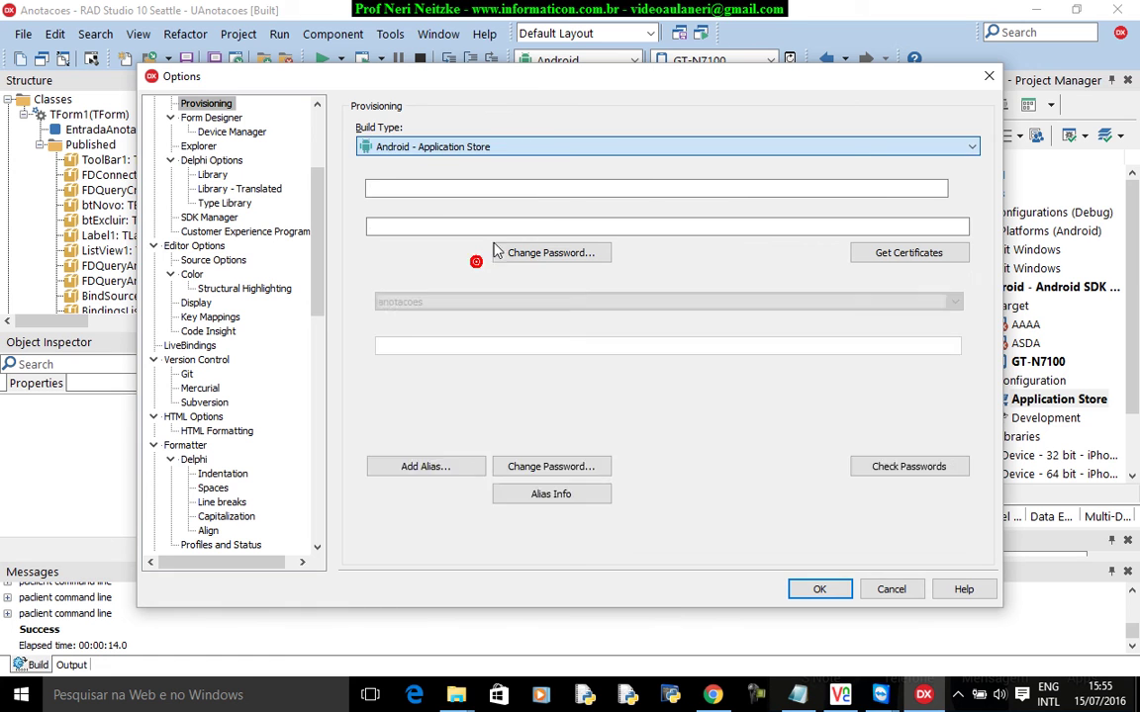
Check the AnotacoesKeyStore.keystore path in the Android Debug folder and accept the Options.
drag(859, 188, 973, 194)
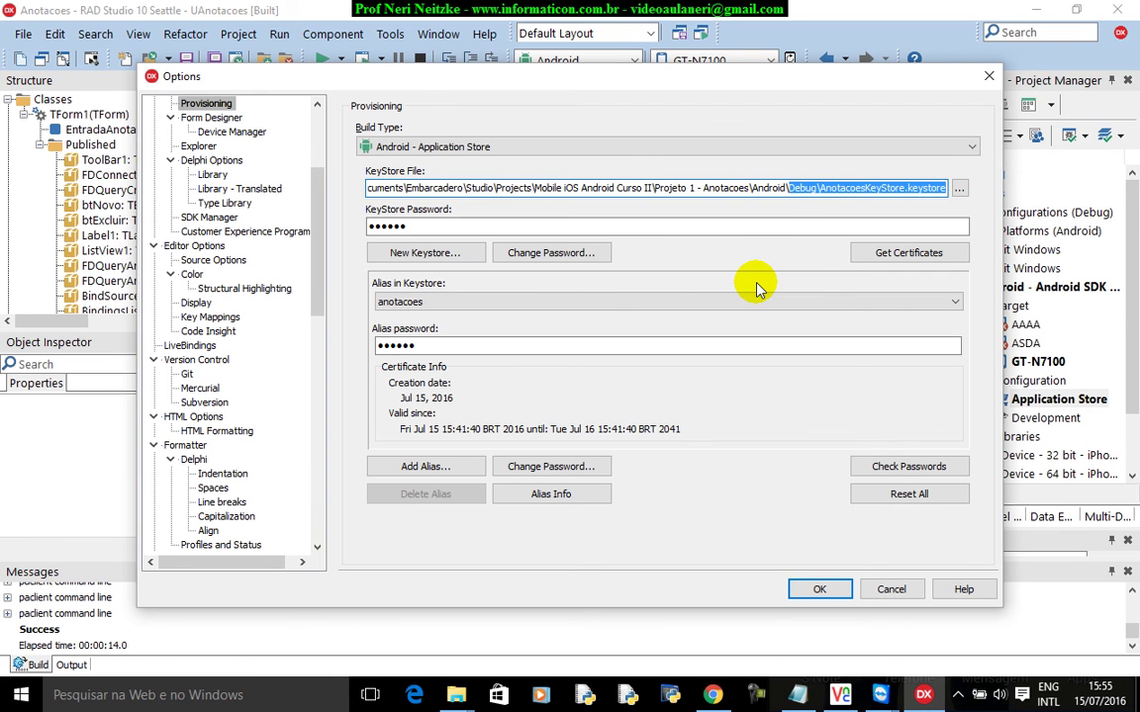
drag(839, 188, 270, 194)
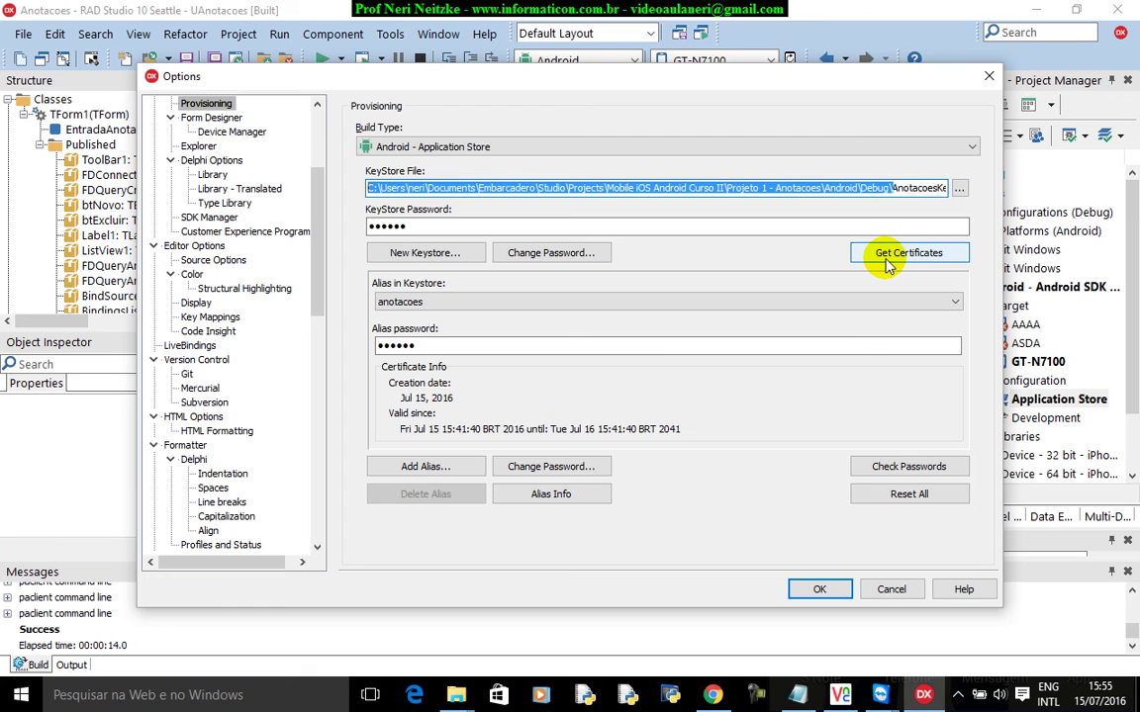
click(887, 188)
drag(887, 188, 972, 186)
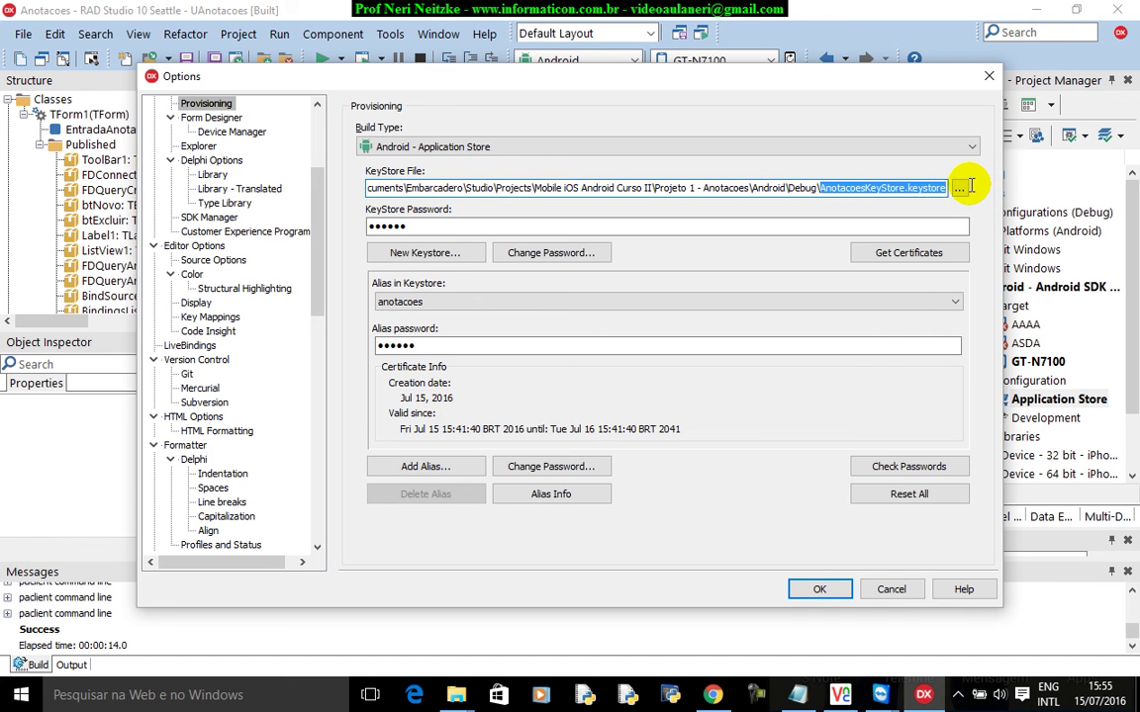
click(817, 588)
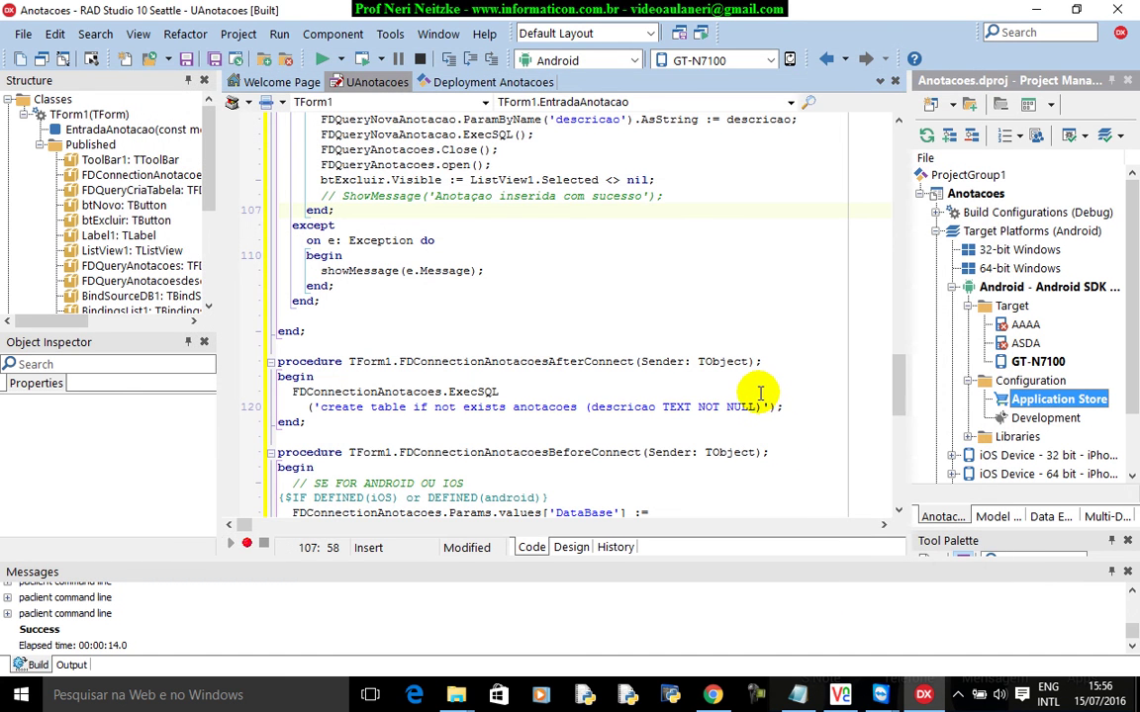
Launch Anotacoes on the phone, enter the new note 'dd', and return to the Apps drawer.
mouse_move(879, 694)
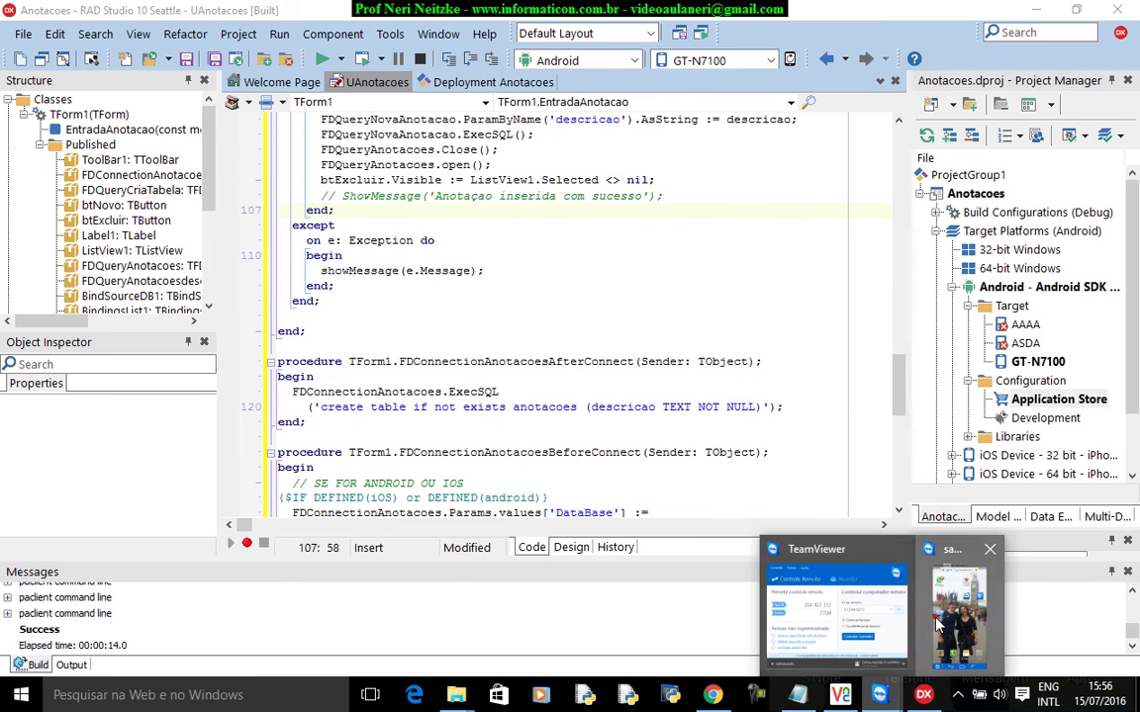
click(948, 619)
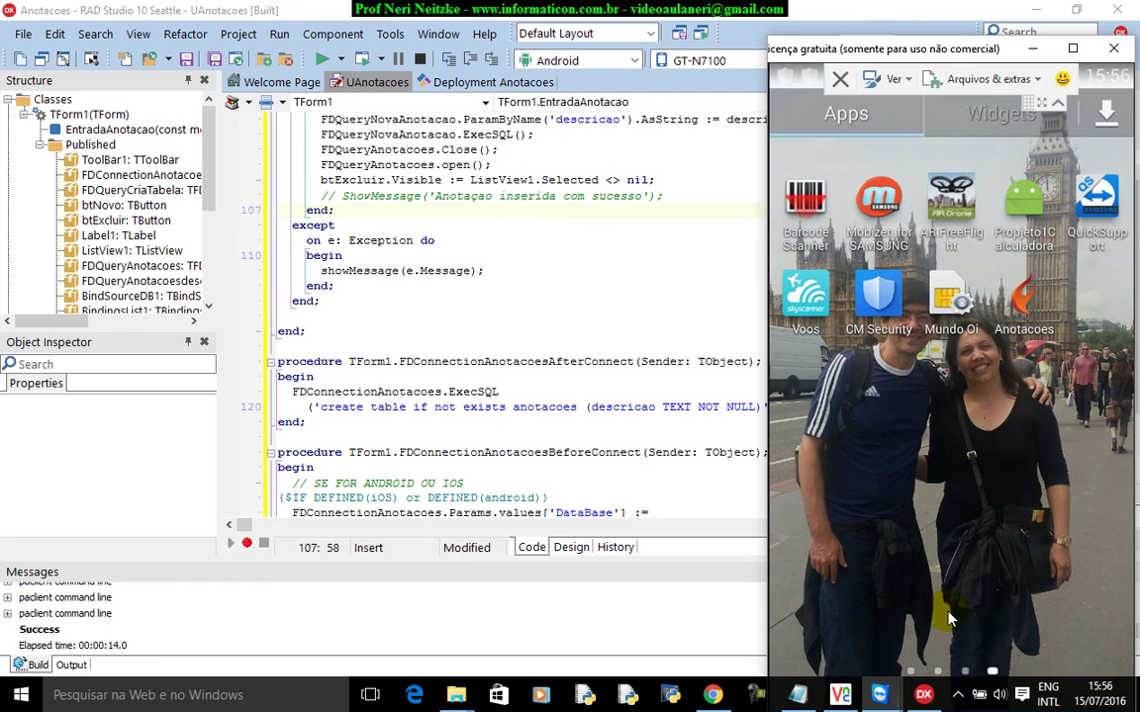
click(947, 618)
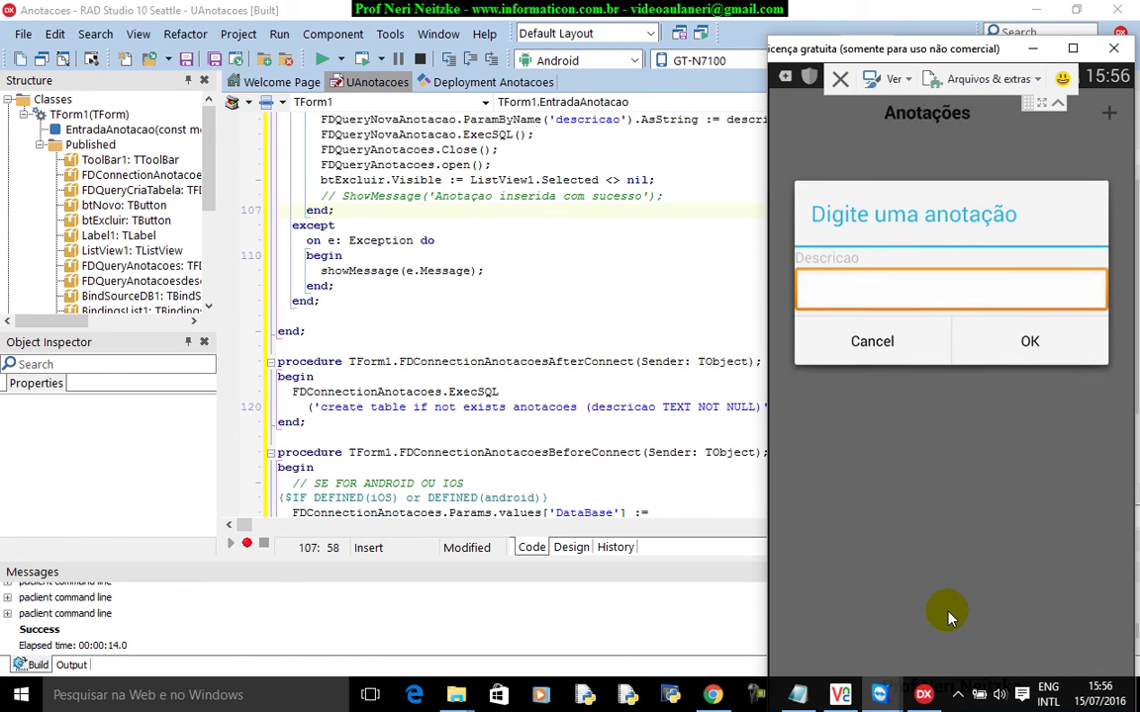
text(ddd)
key(Return)
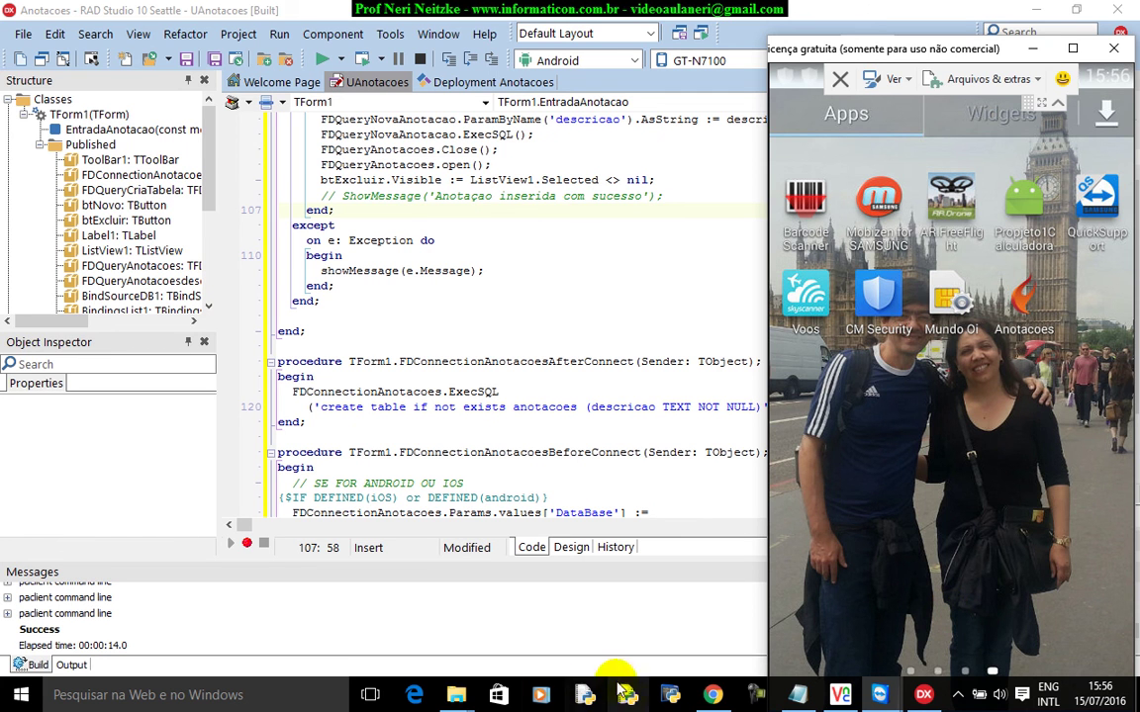
click(782, 699)
mouse_move(782, 698)
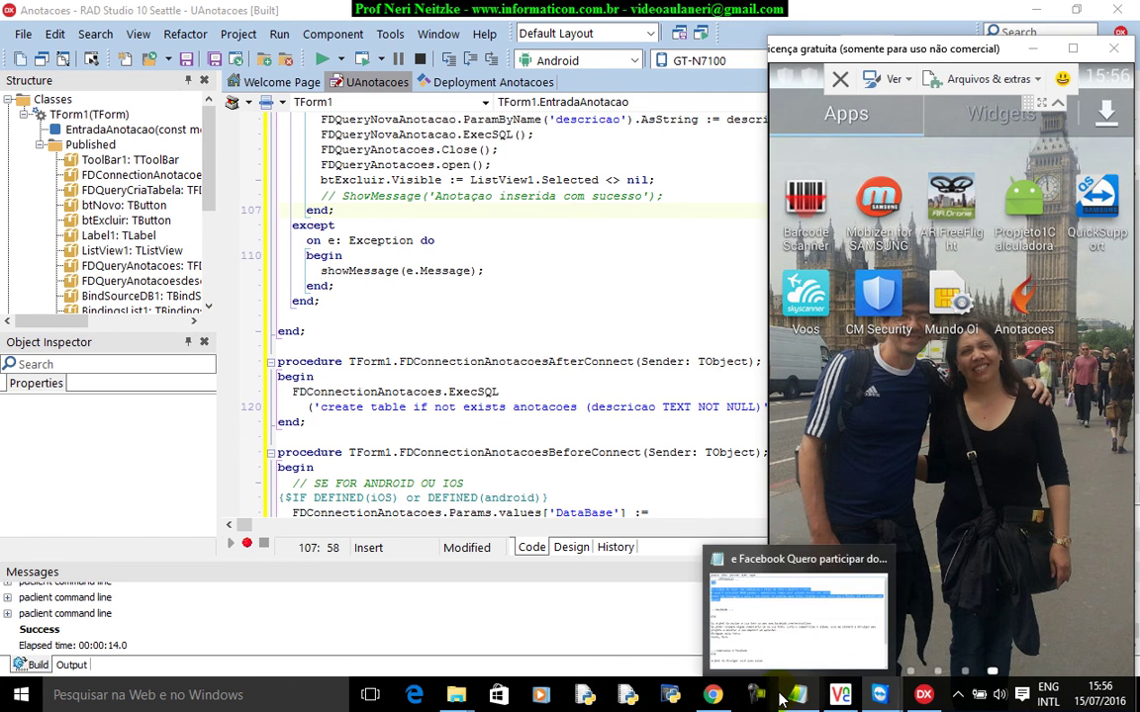